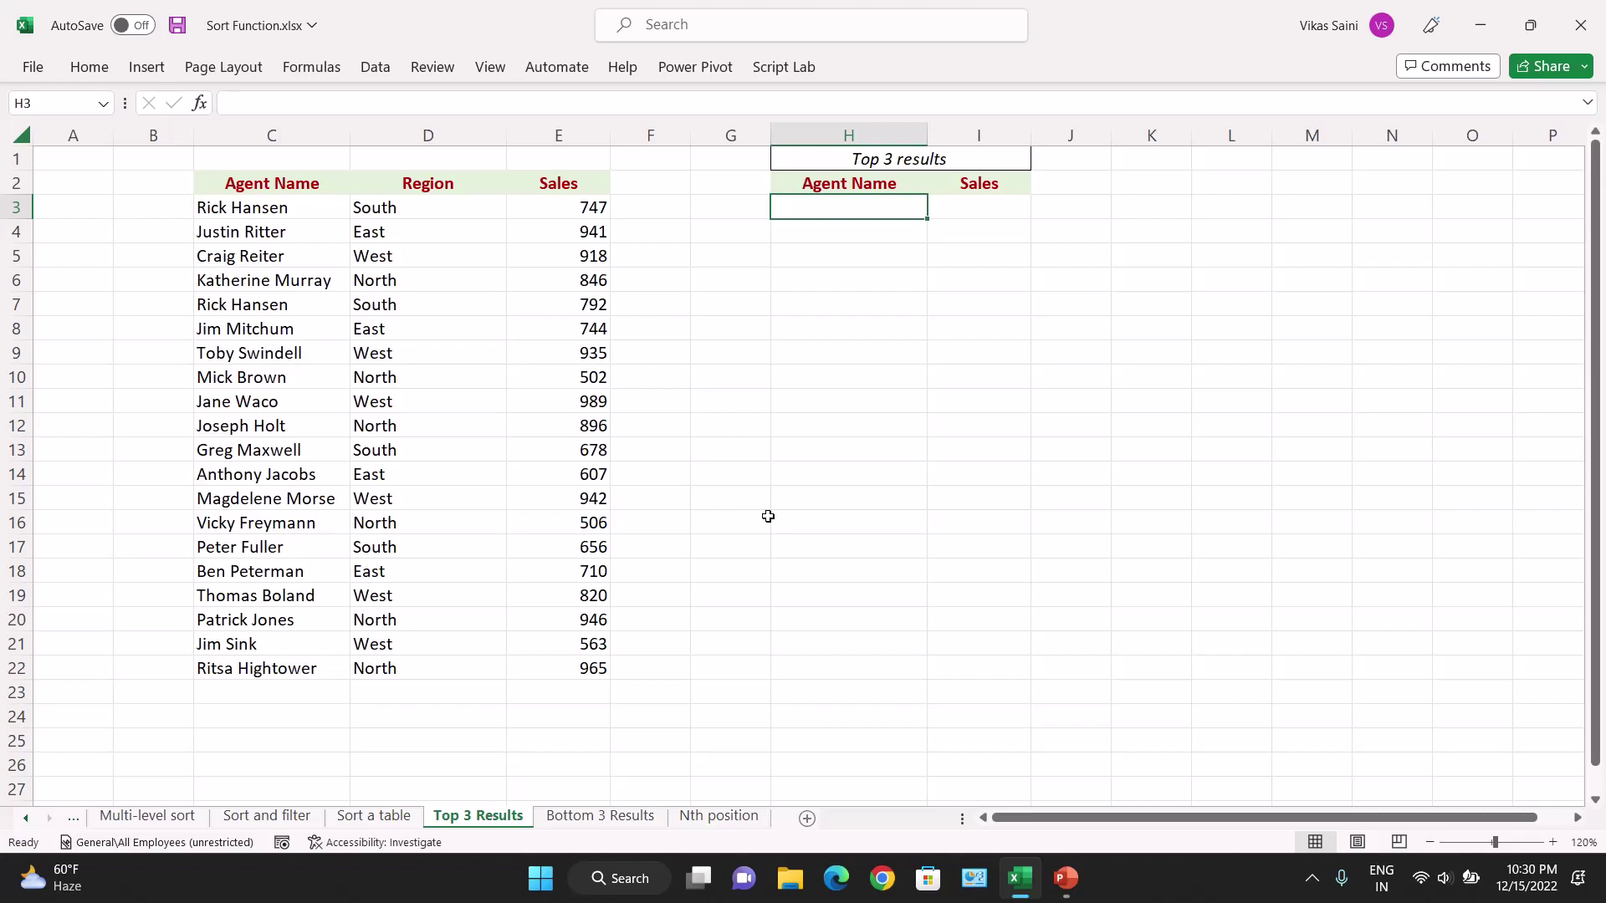
# Review the Agent Name, Region and Sales columns, then select cell H3.
pyautogui.click(269, 214)
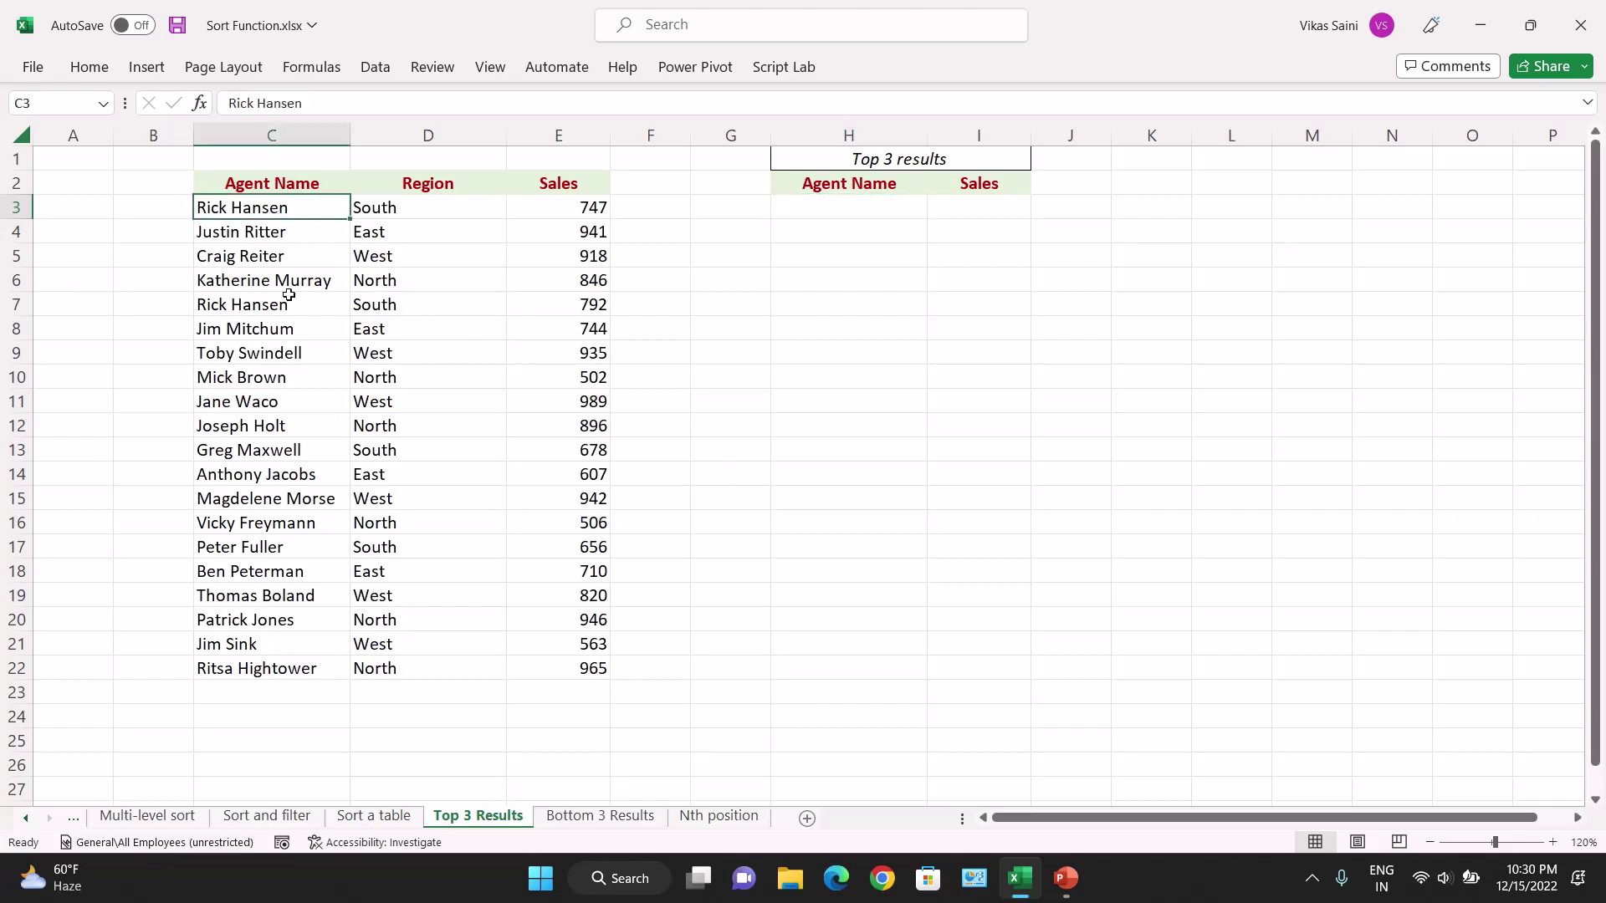
pyautogui.click(270, 134)
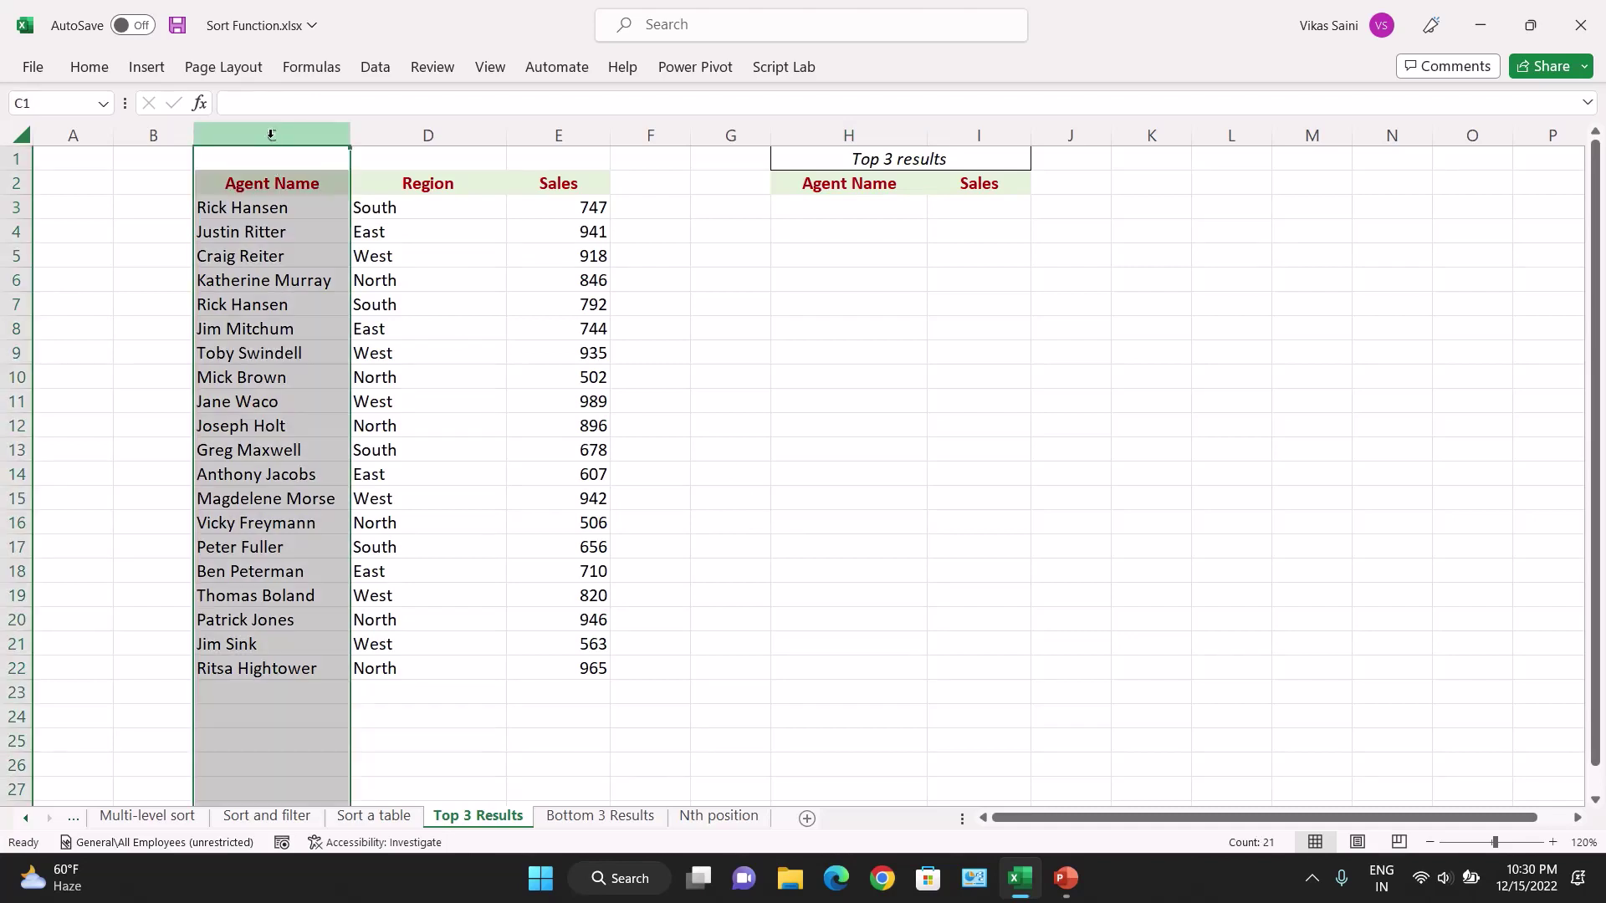
pyautogui.click(426, 132)
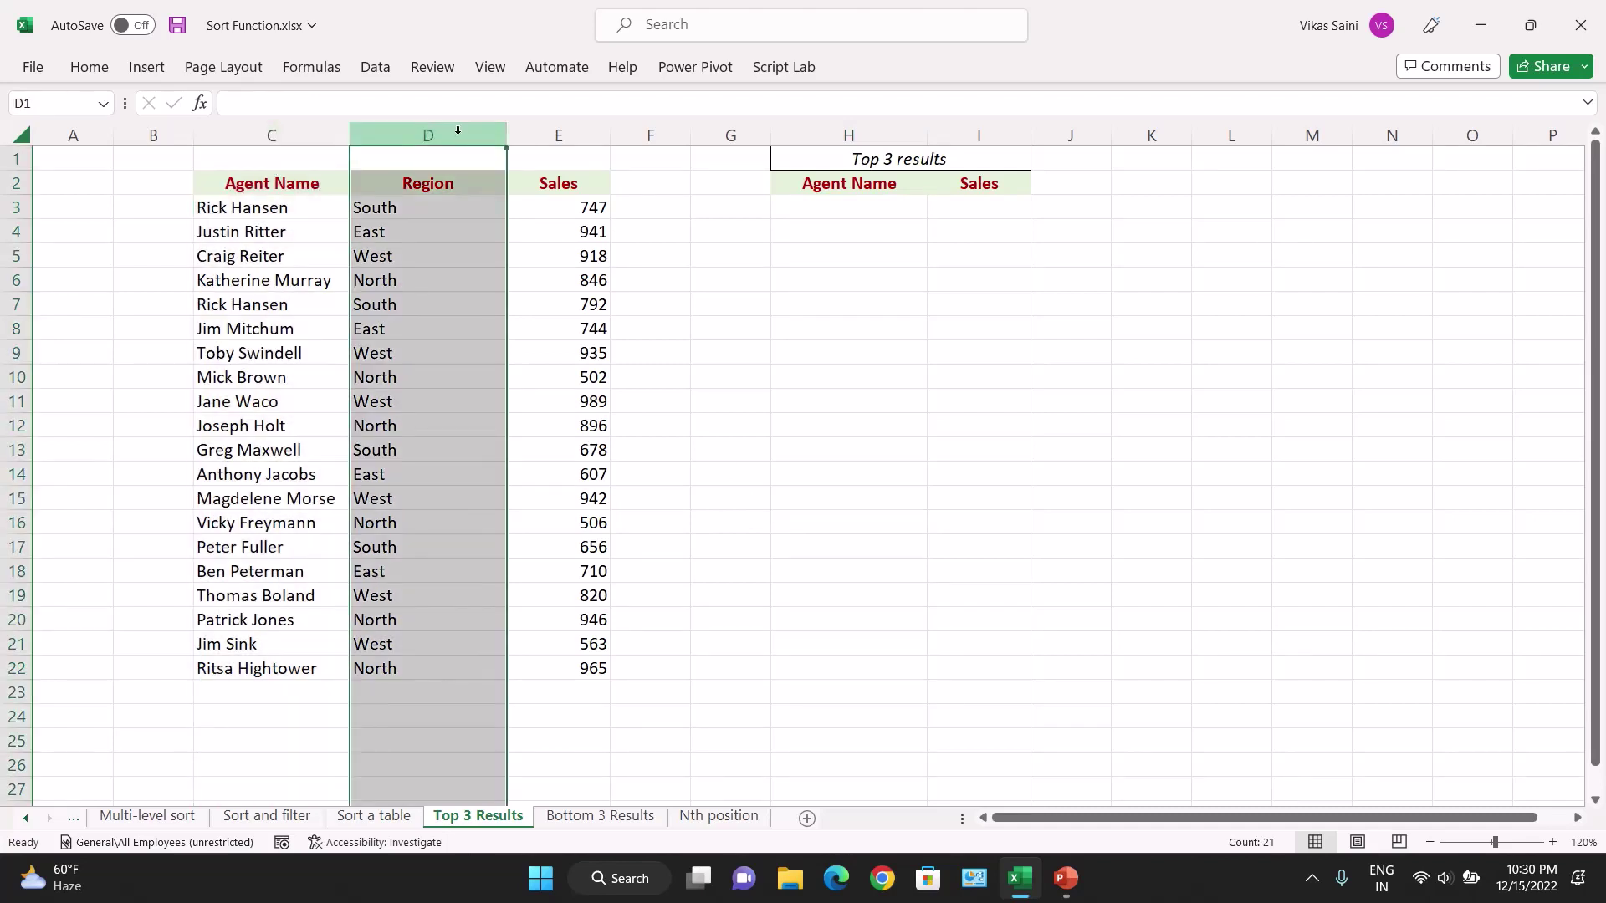
pyautogui.click(568, 127)
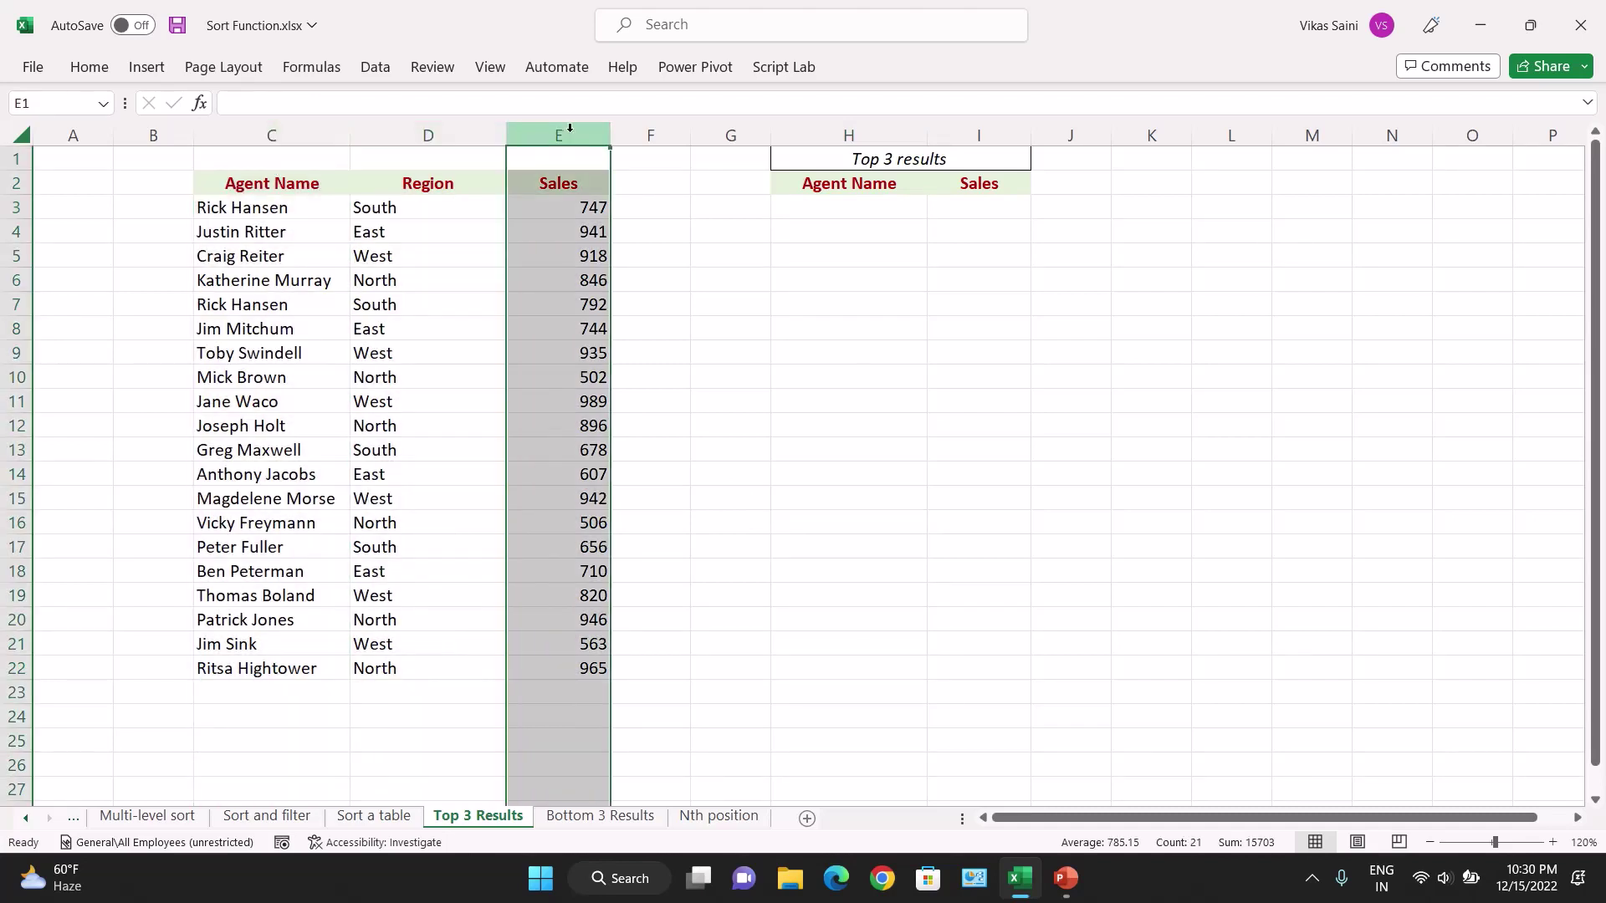
pyautogui.click(844, 209)
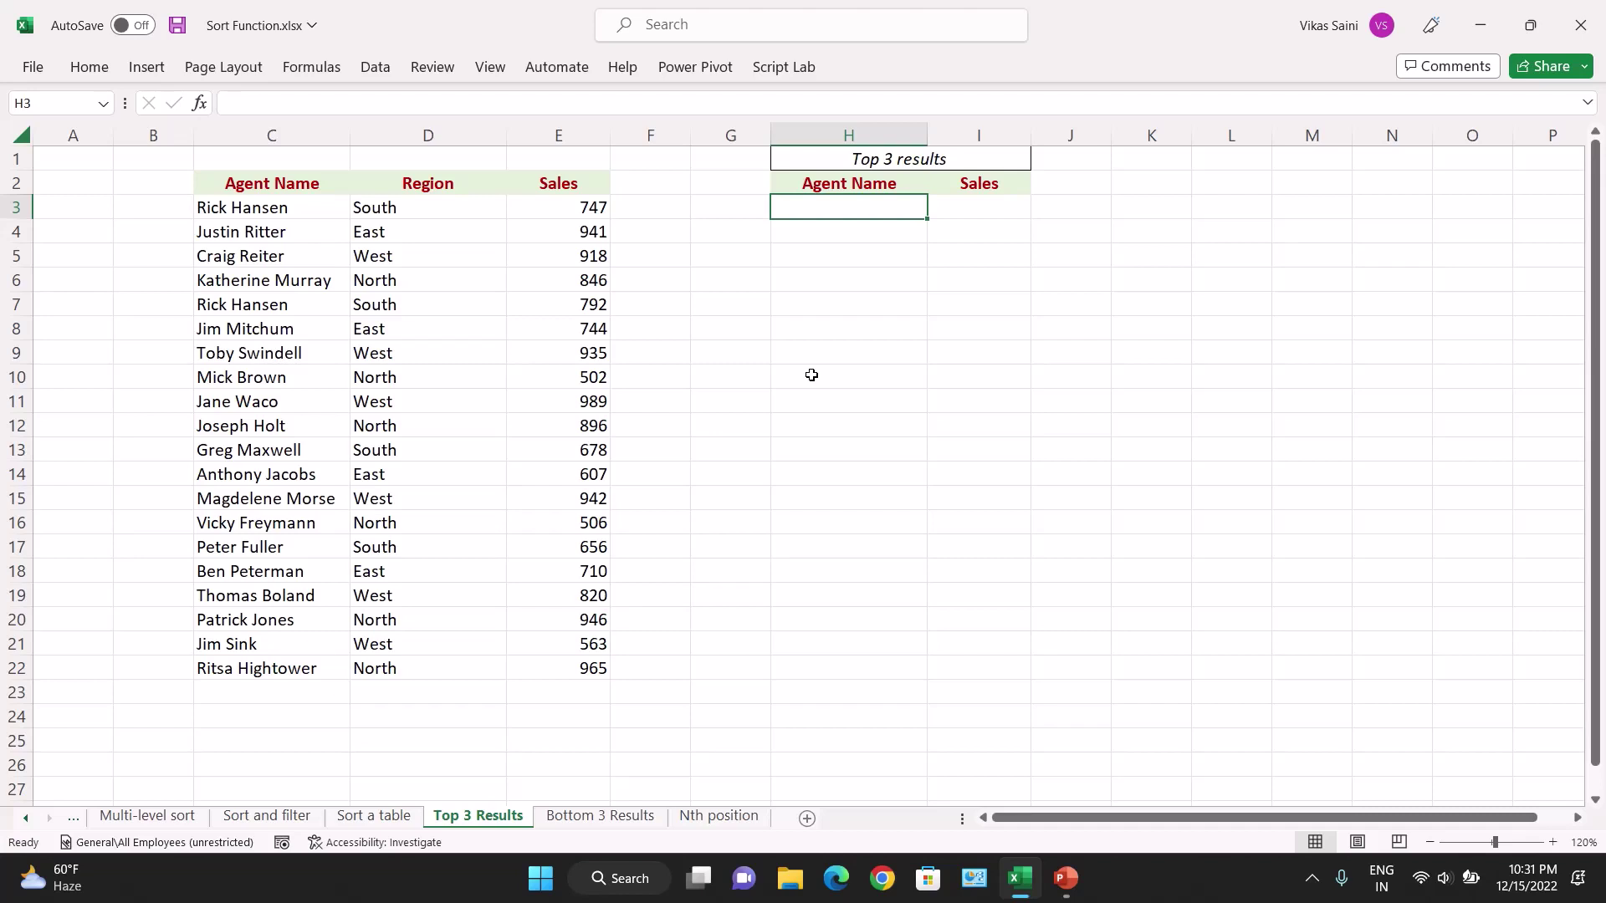
# Enter =SORT(C3:E22,3,-1) in H3 to list all 20 agents by sales, highest first.
pyautogui.write('=')
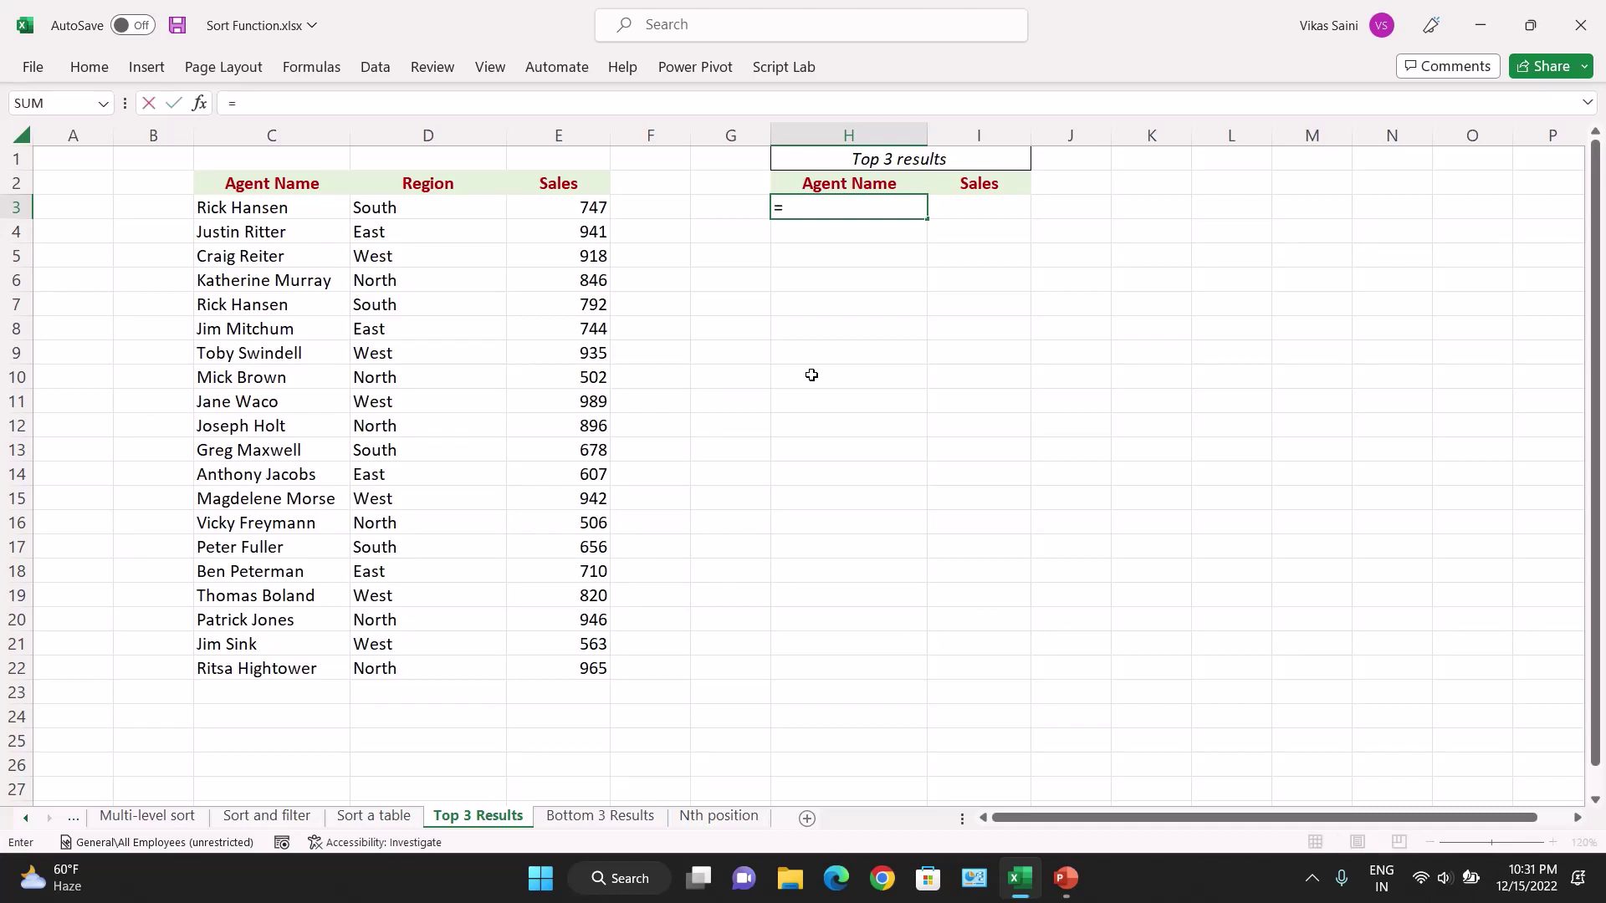
pyautogui.write('sort')
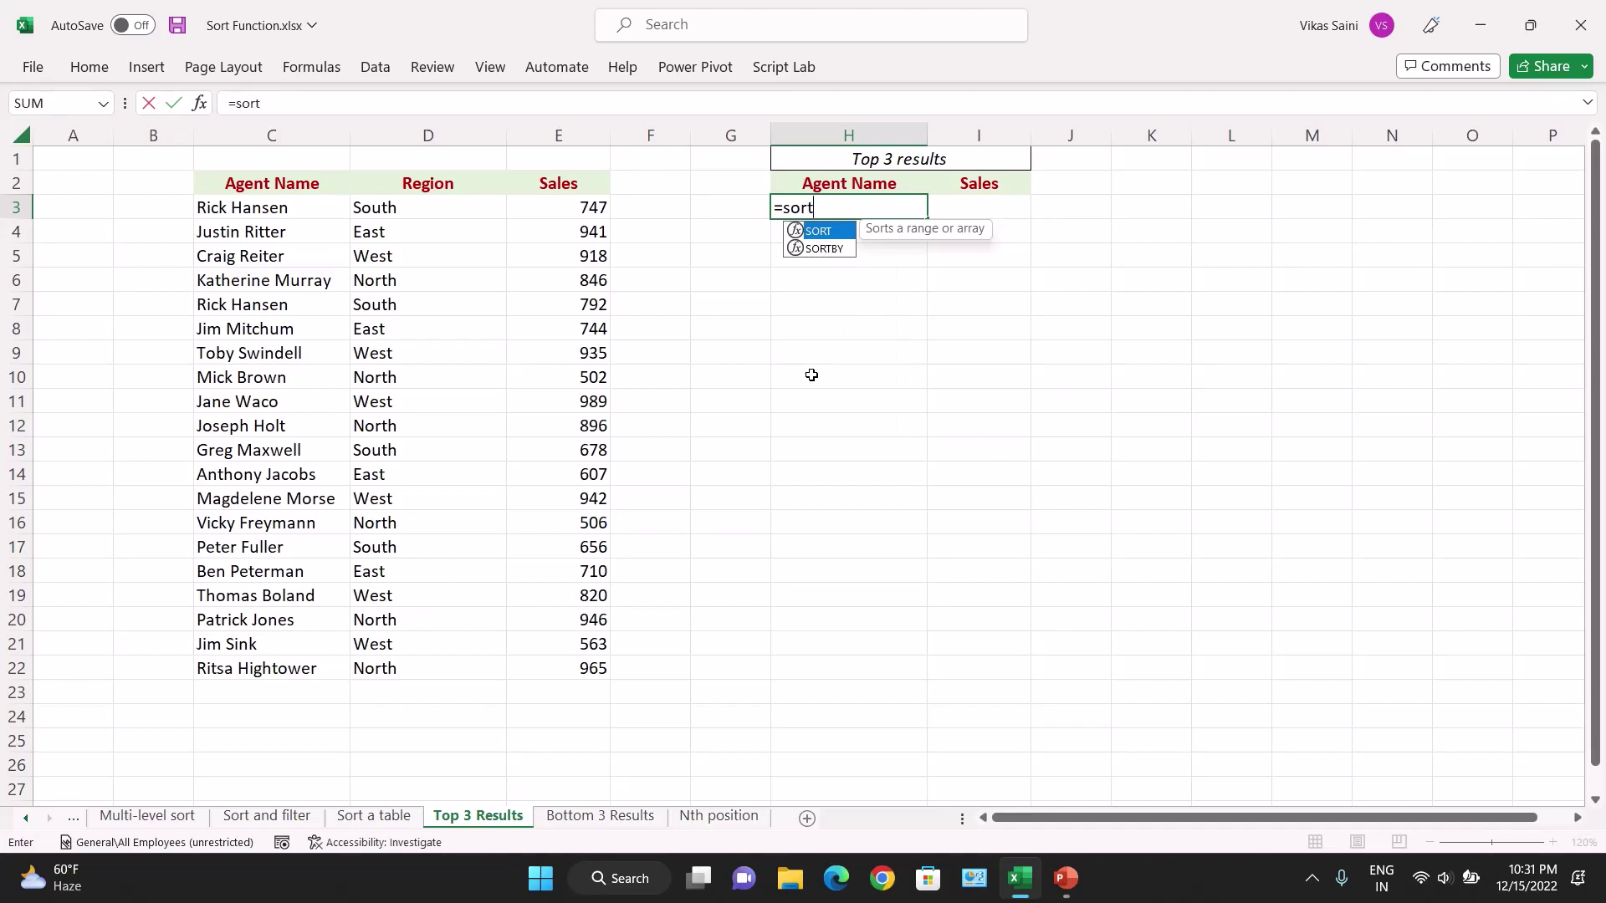
pyautogui.press('Tab')
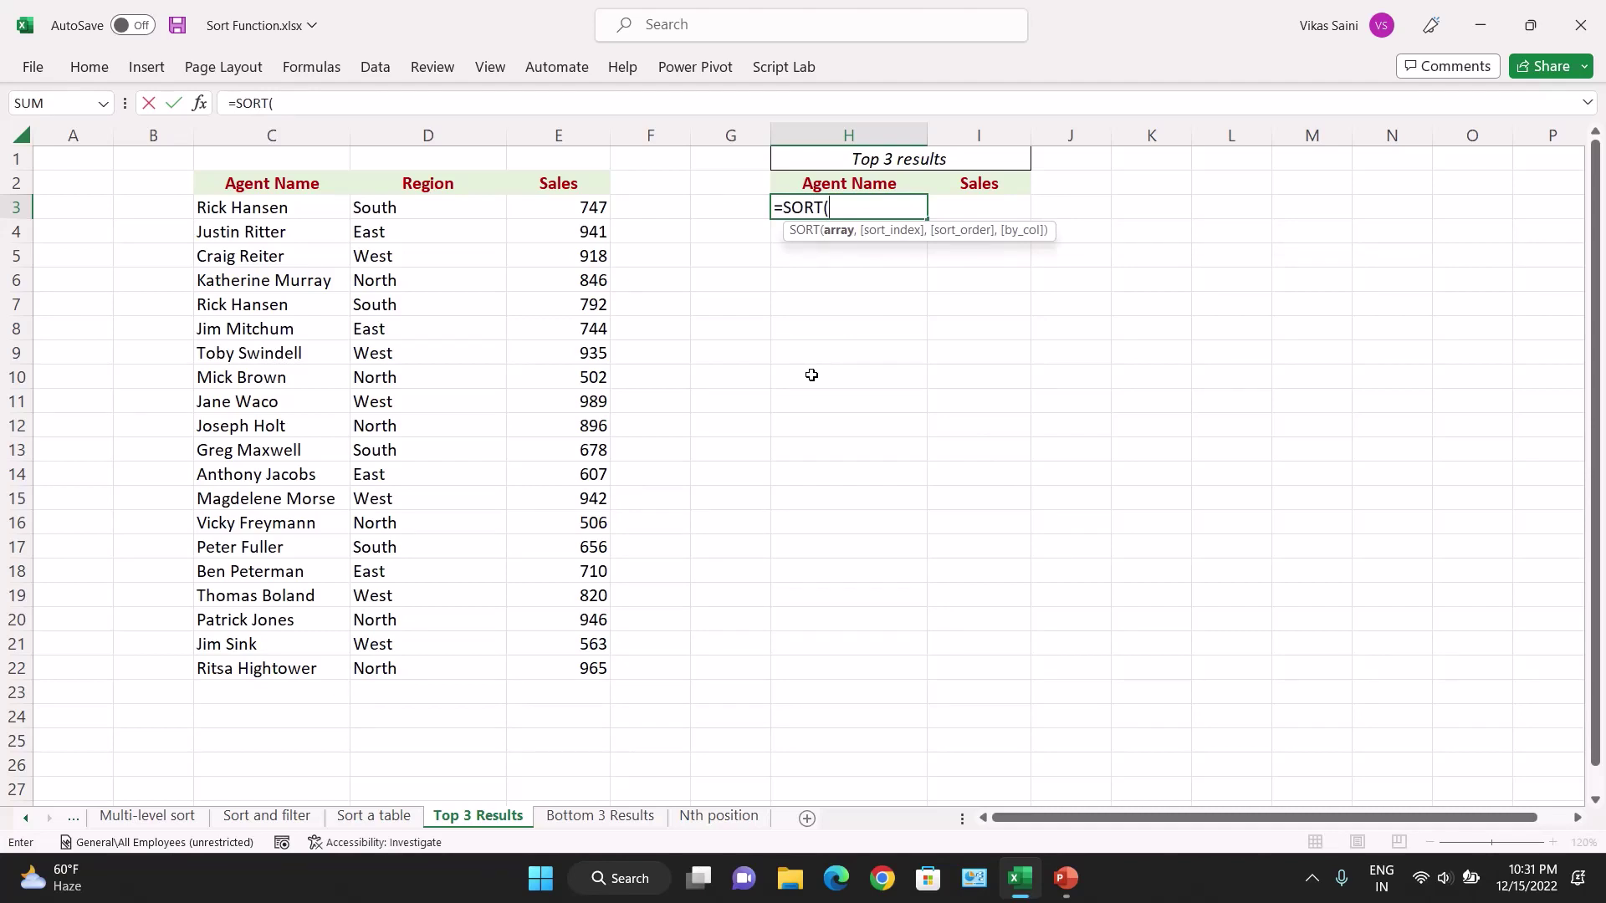
pyautogui.press('Left')
pyautogui.press('Left')
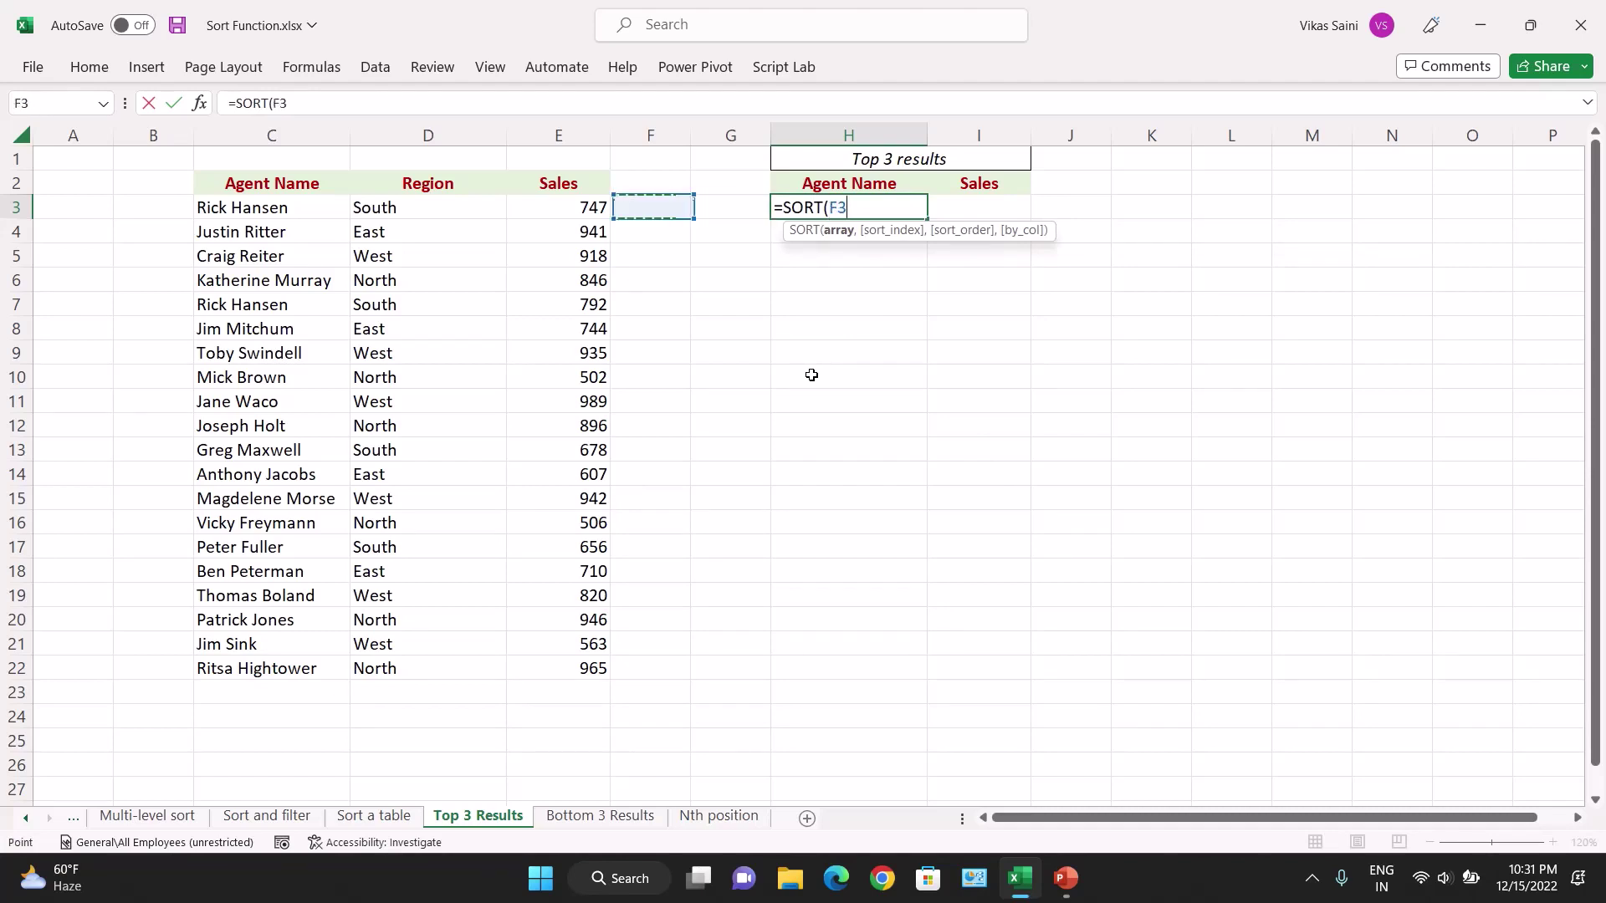
pyautogui.press('Left')
pyautogui.press('Left')
pyautogui.press('Left')
pyautogui.hotkey('shift', 'Right')
pyautogui.hotkey('shift', 'Right')
pyautogui.hotkey('ctrl', 'shift', 'Down')
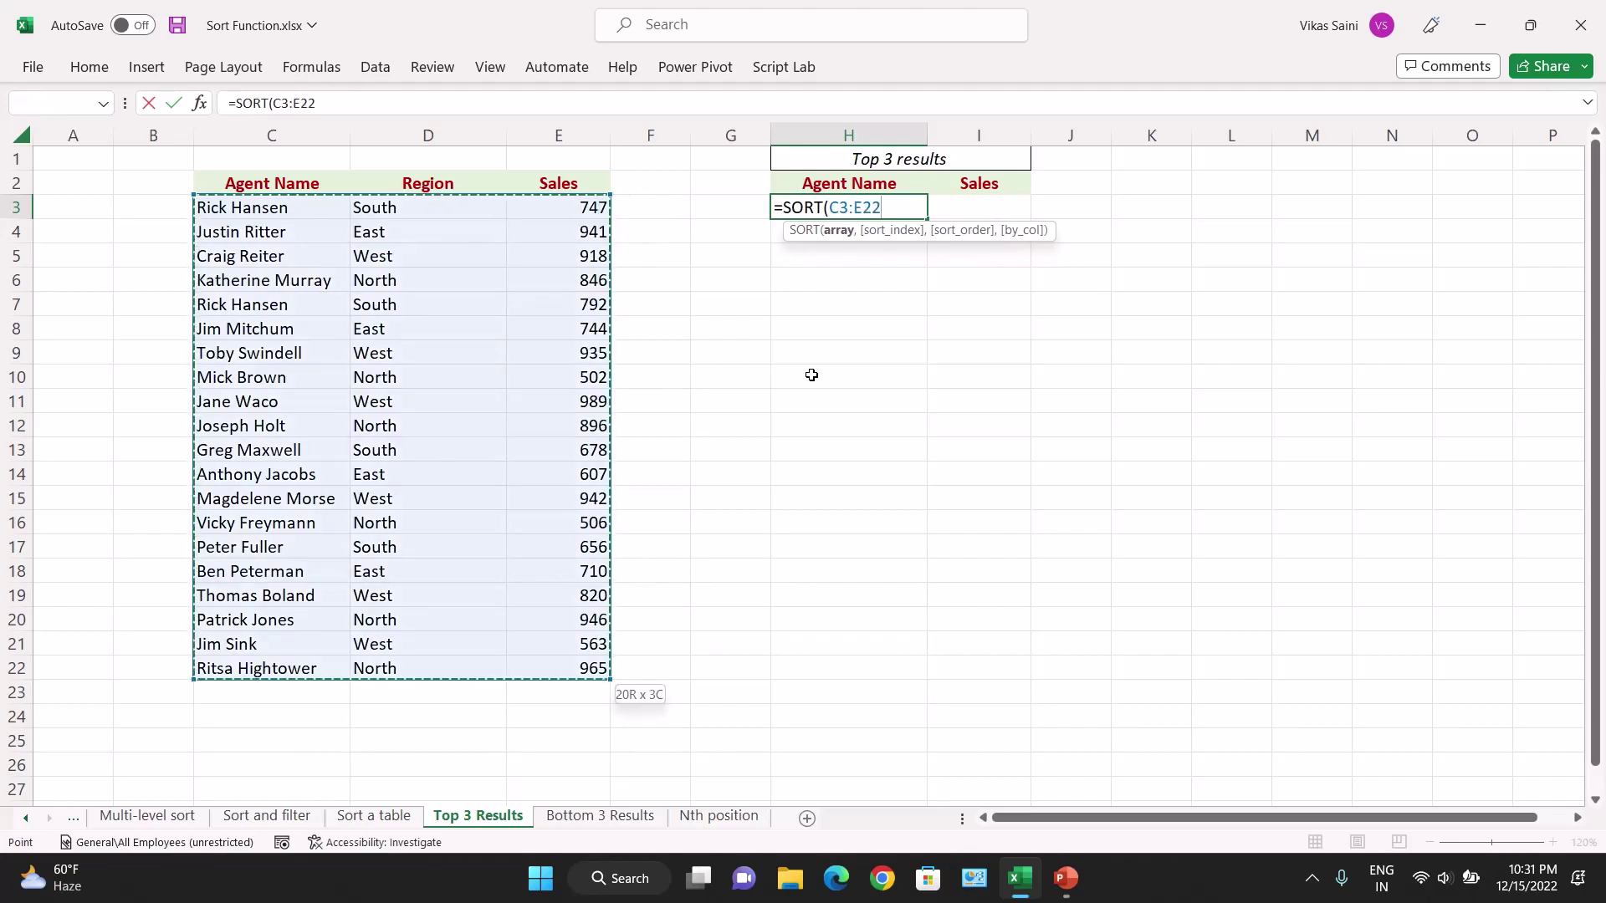
pyautogui.write(',')
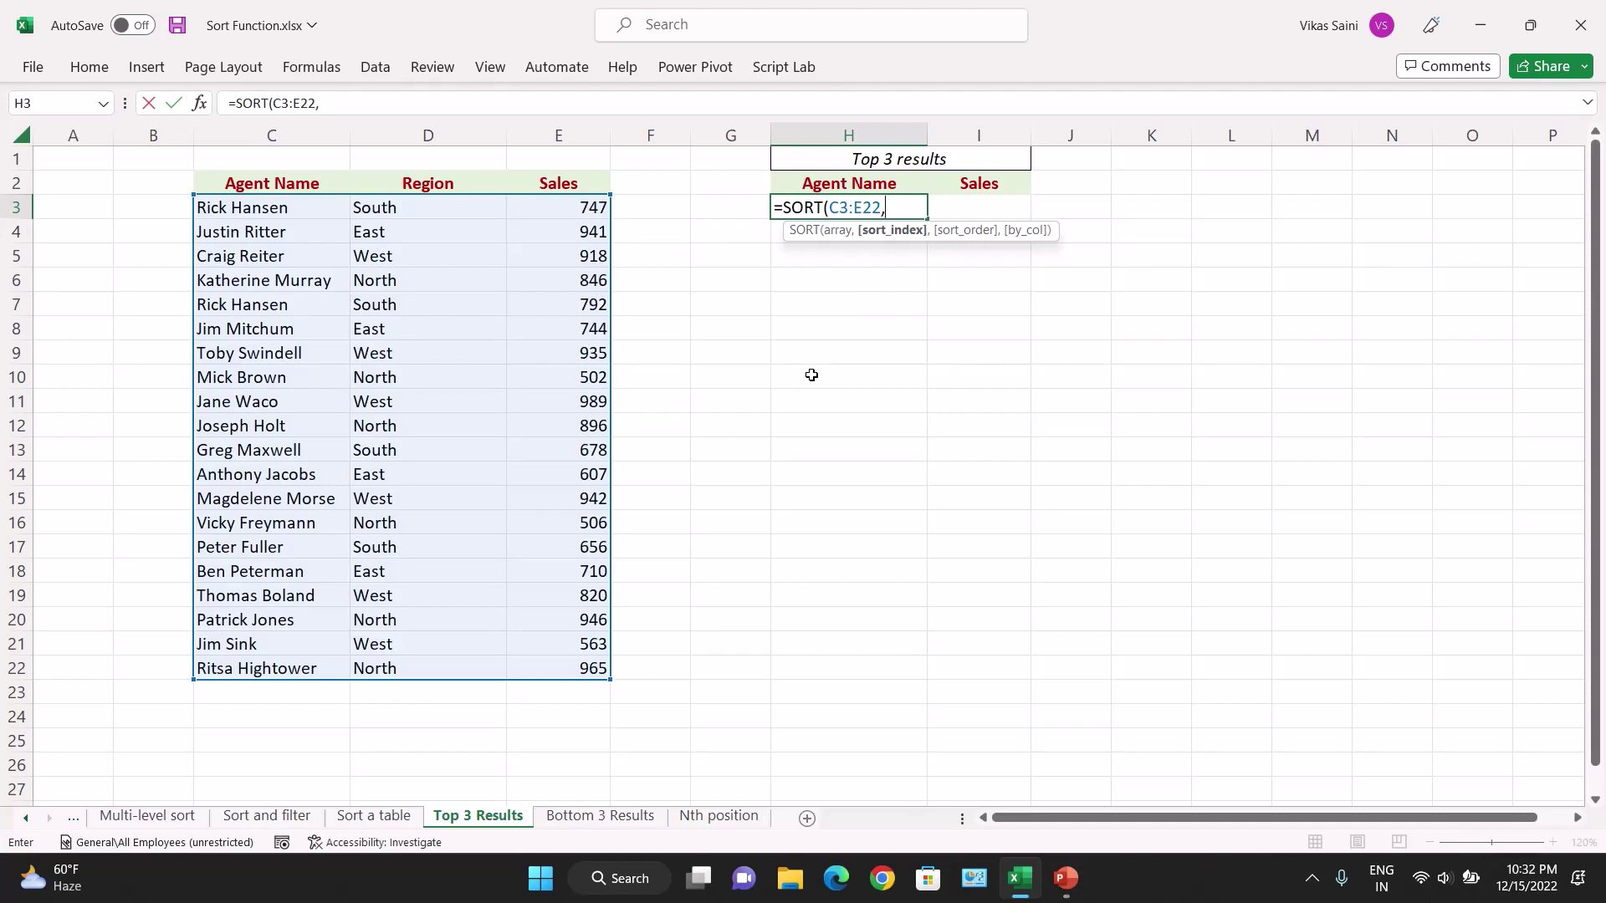
pyautogui.write('3,')
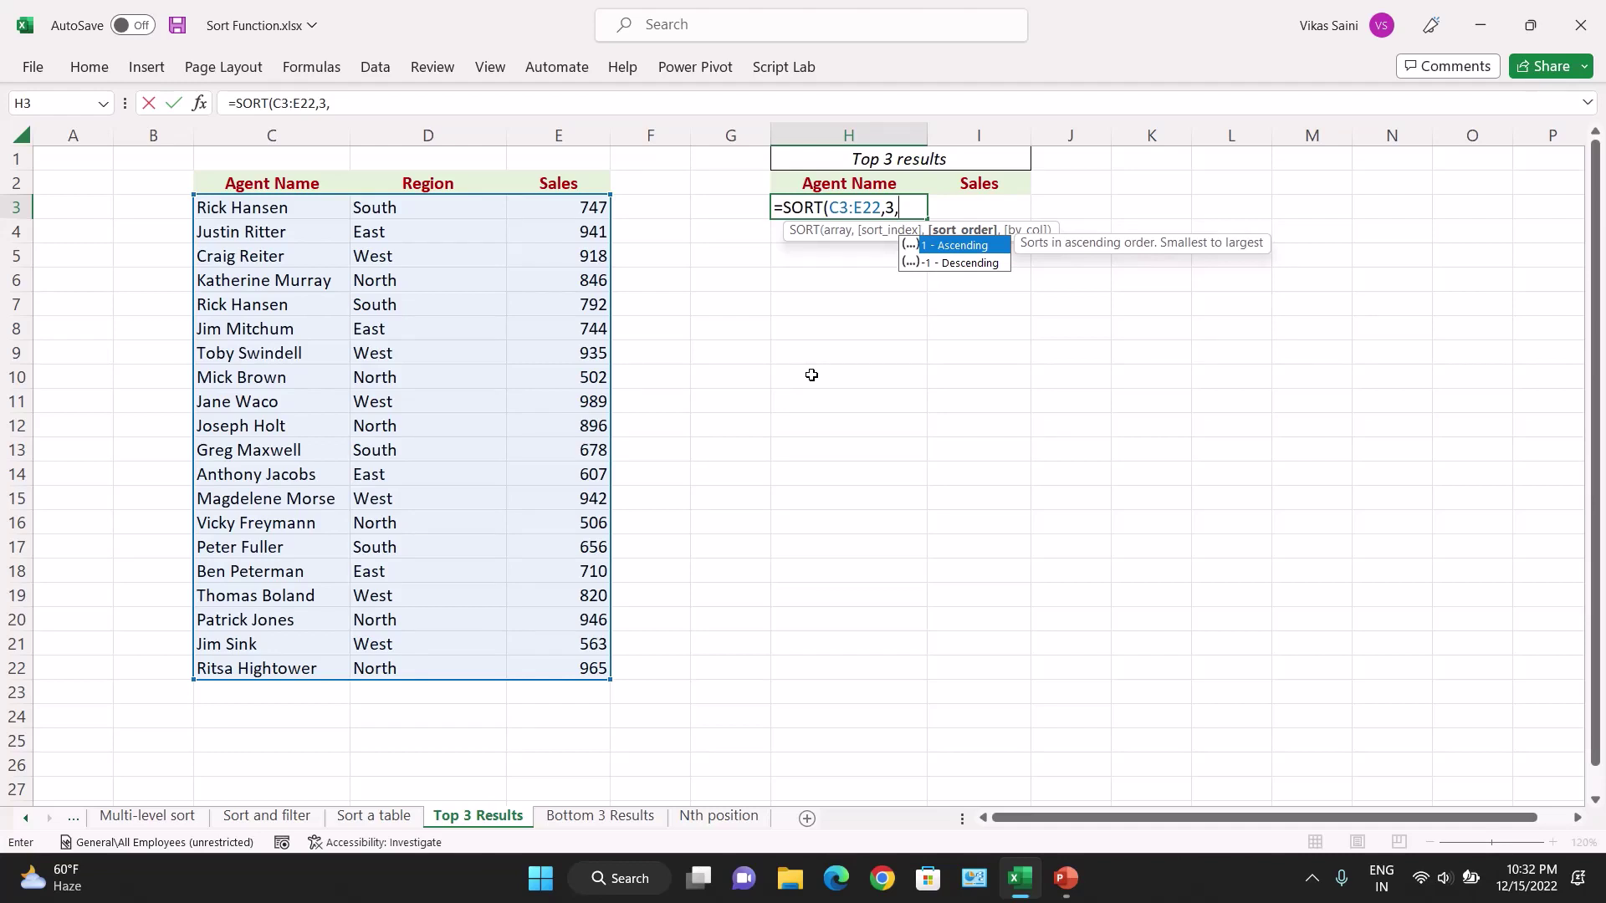
pyautogui.write('-1')
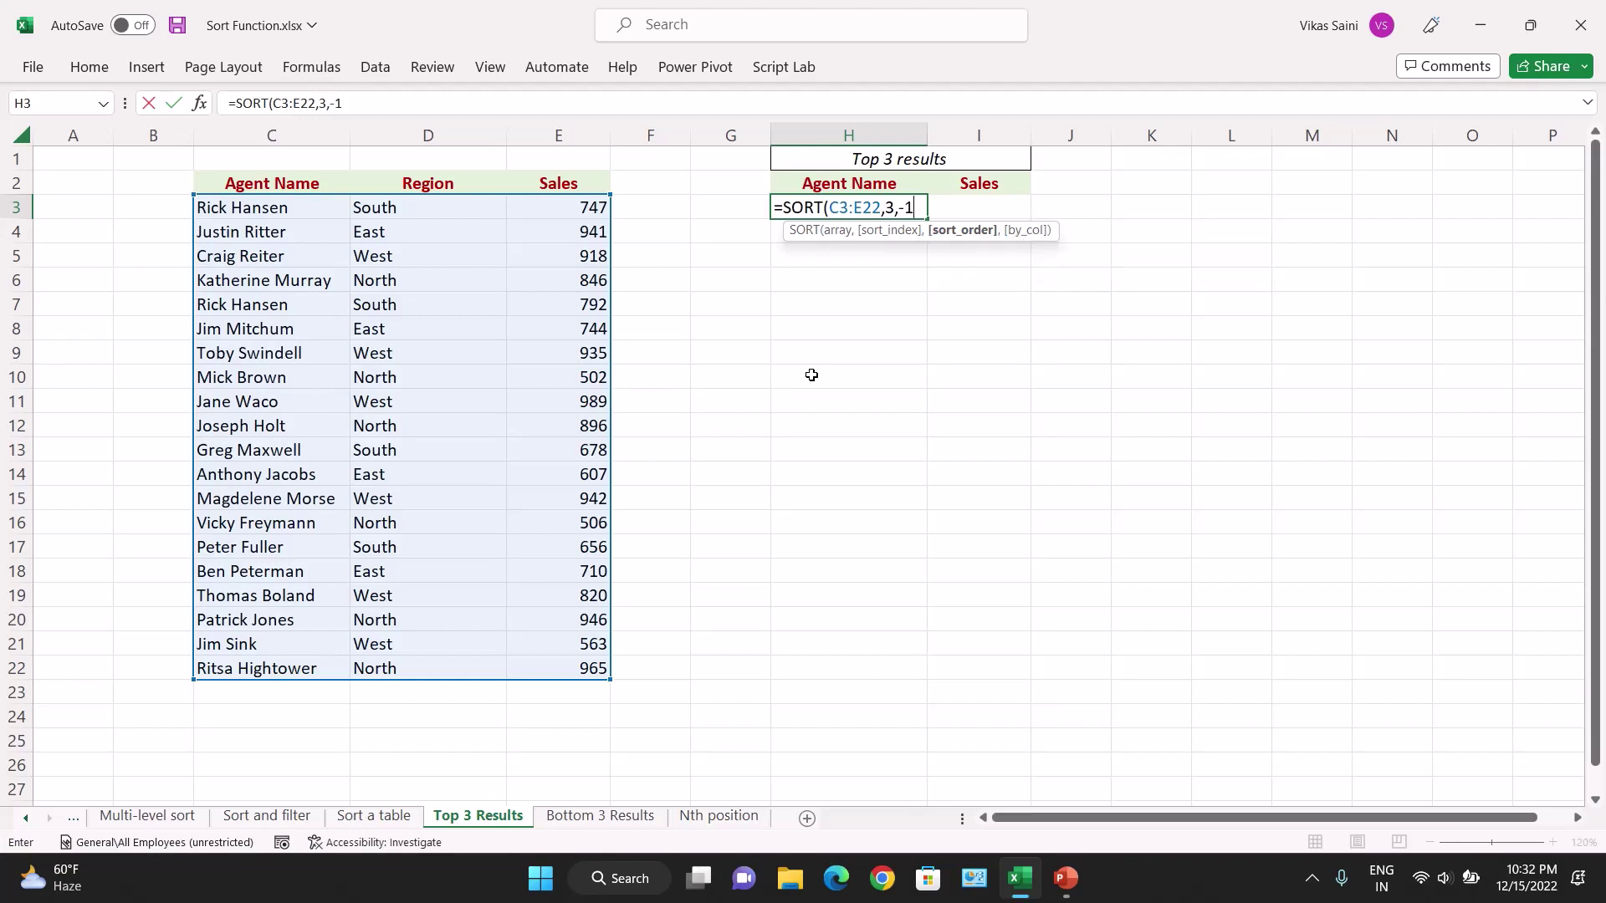
pyautogui.write(')')
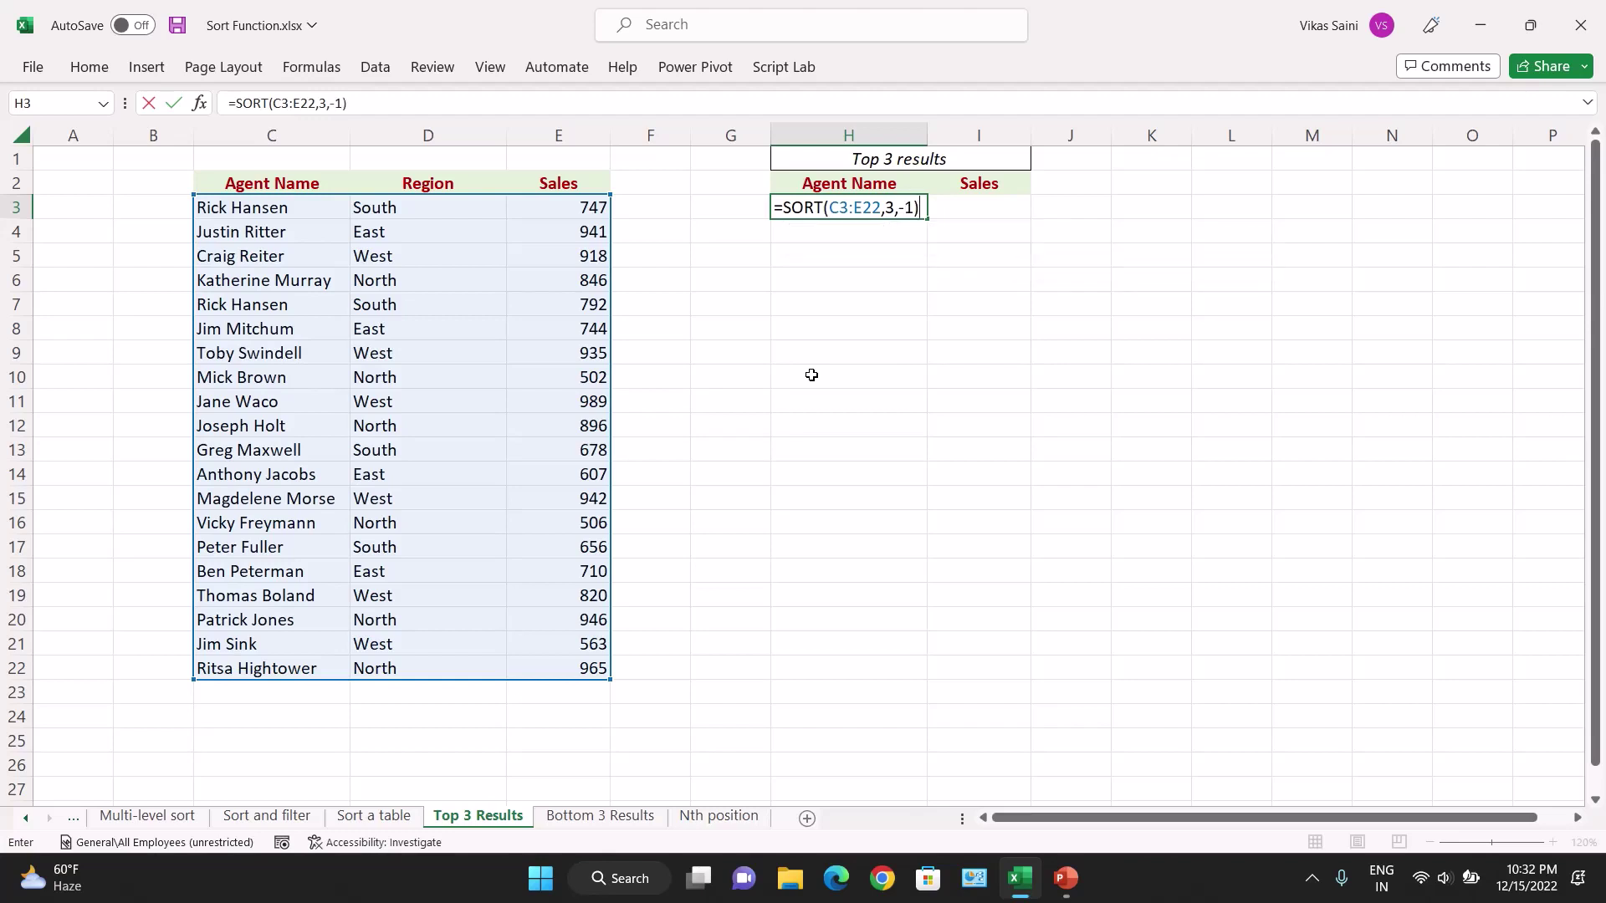
pyautogui.press('Return')
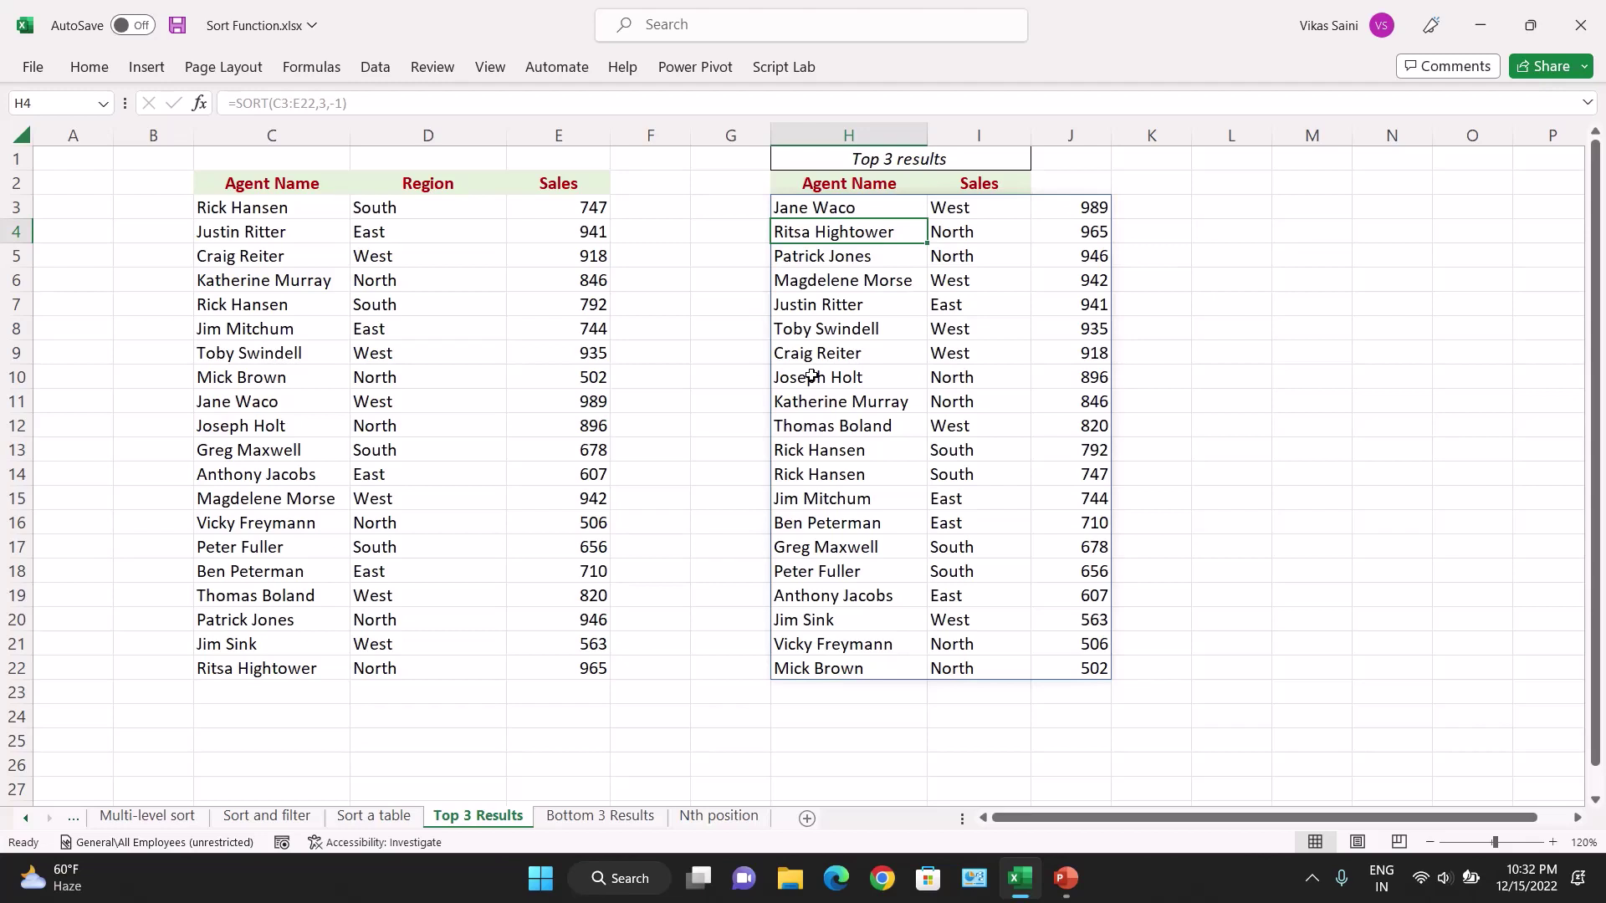
# Go back to H3 and edit its =SORT(C3:E22,3,-1) formula.
pyautogui.press('Up')
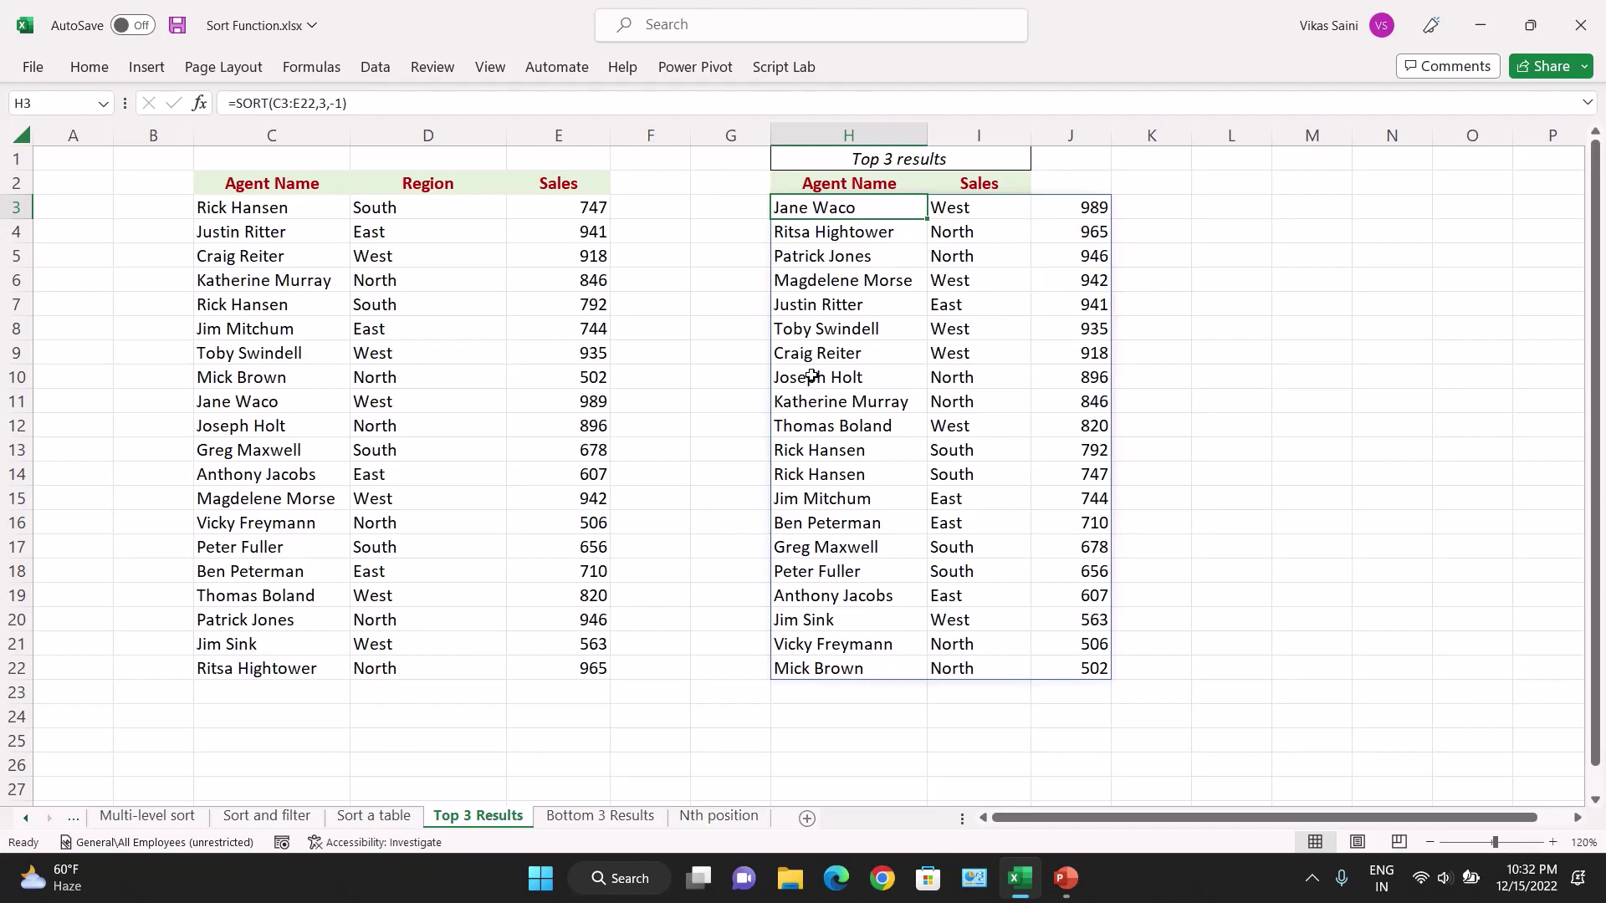
pyautogui.press('F2')
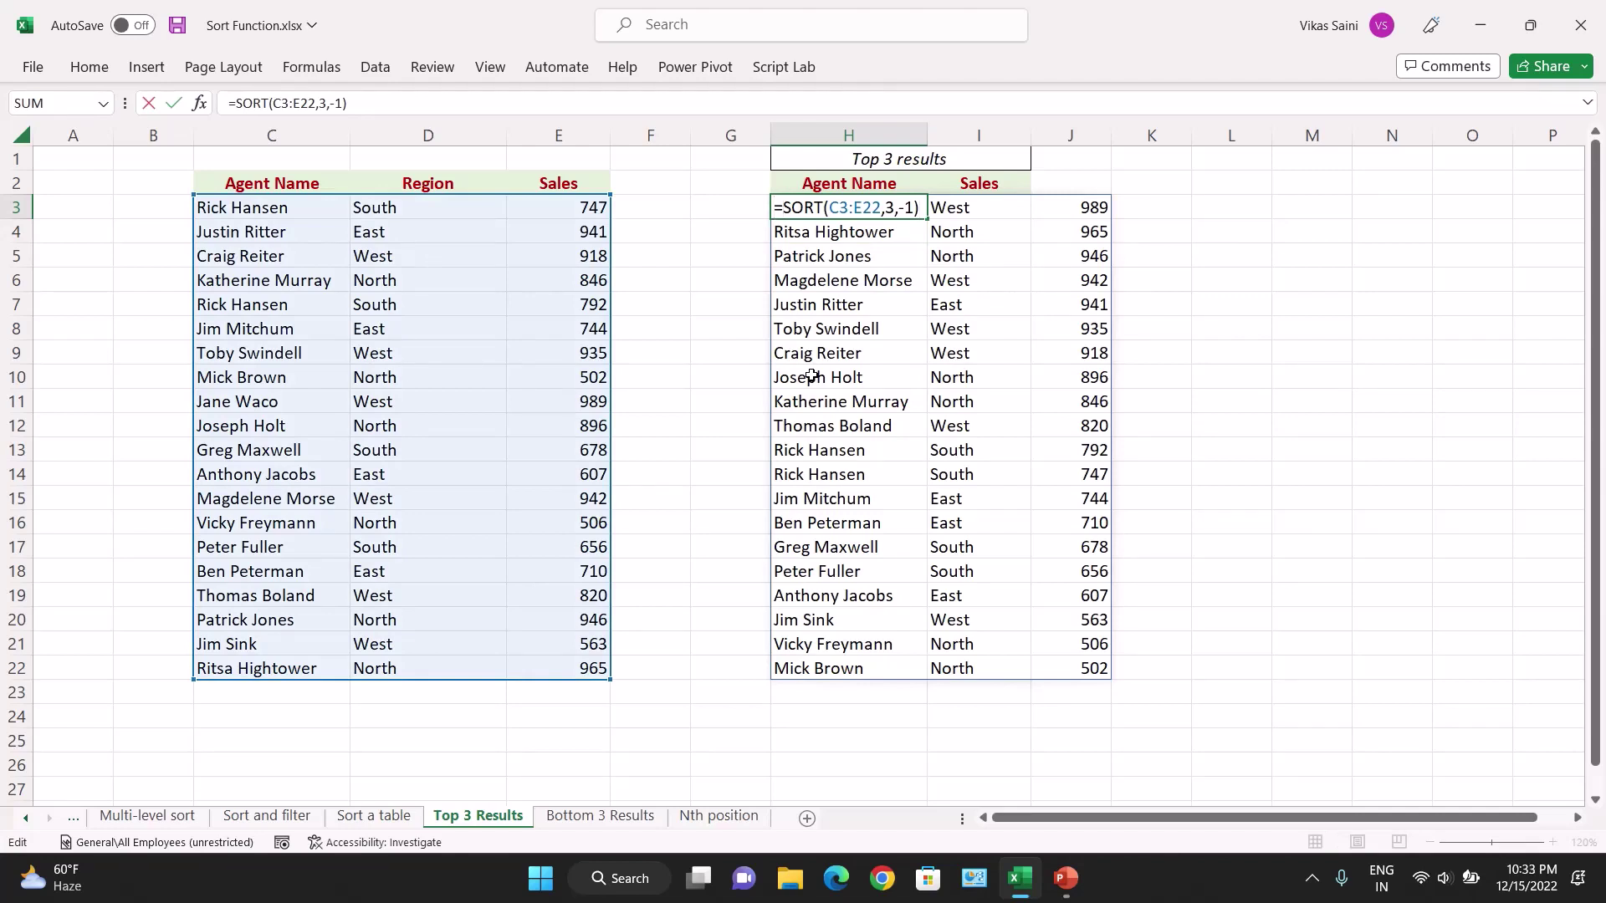
# Wrap it as =INDEX(SORT(C3:E22,3,-1),SEQUENCE(3),{1,3}) to show the top 3 agents' names and sales.
pyautogui.write('ind')
pyautogui.press('Tab')
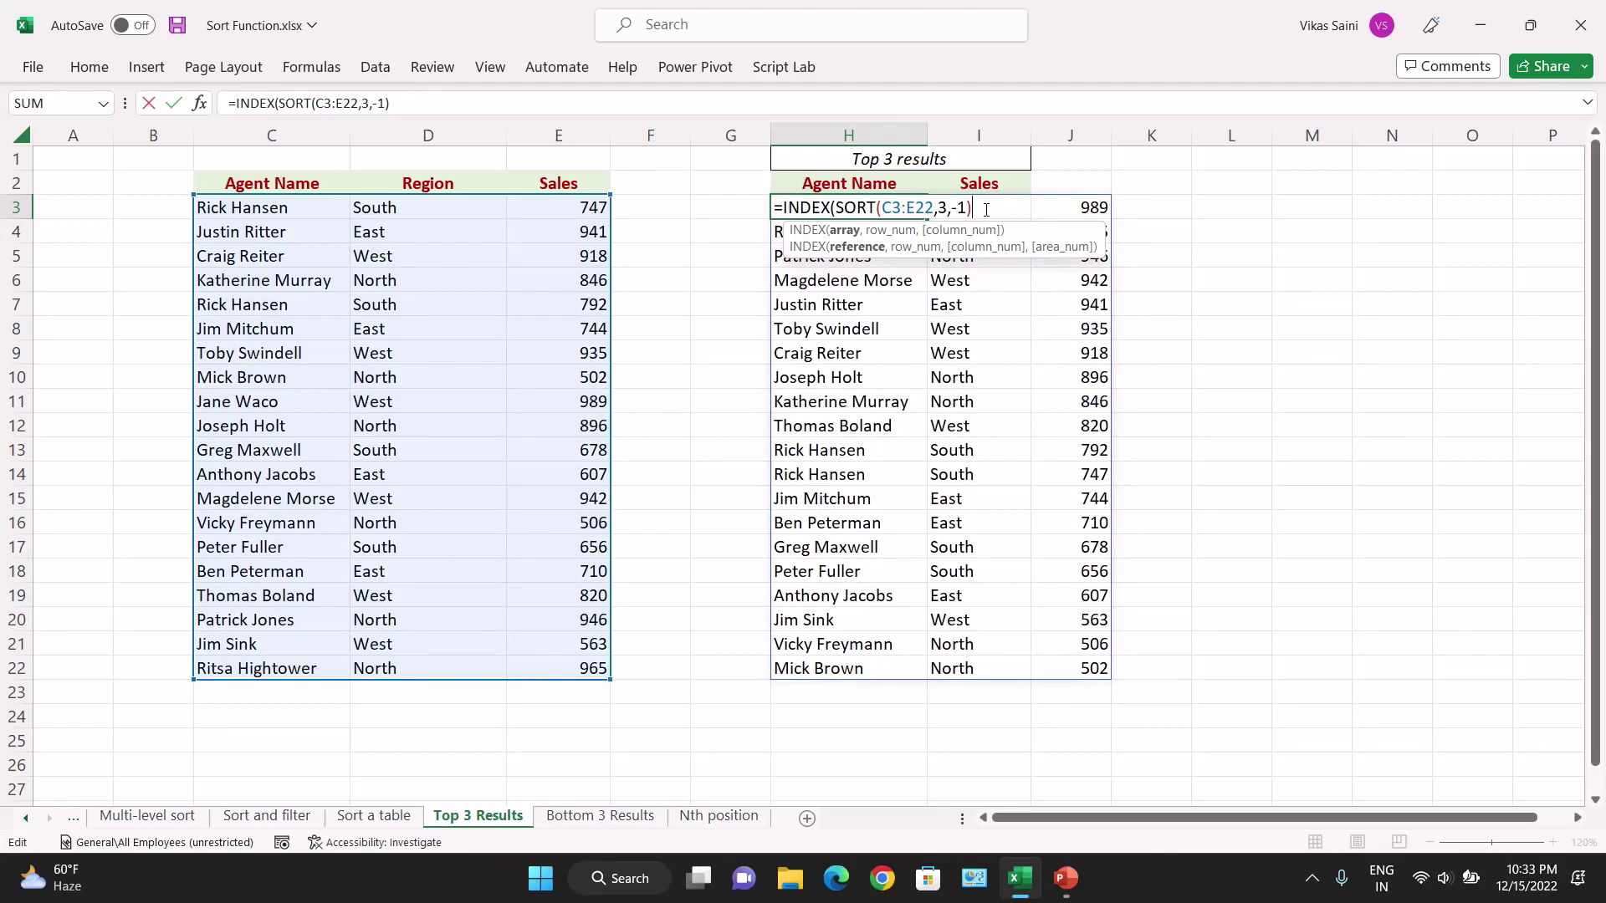
pyautogui.write(',')
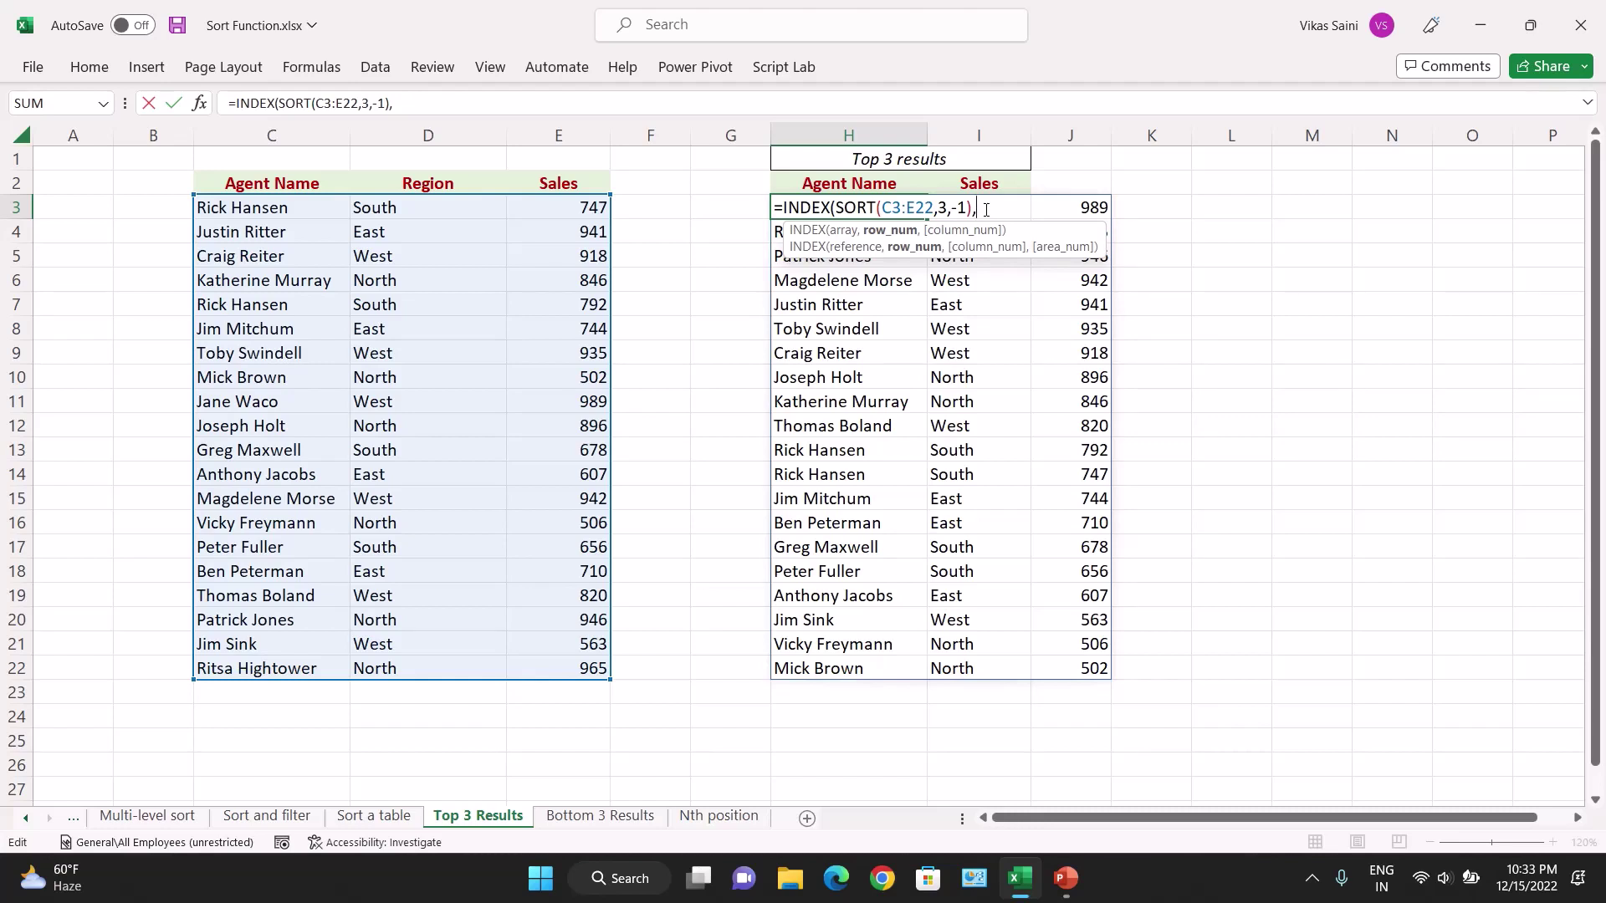
pyautogui.write('seq')
pyautogui.press('Tab')
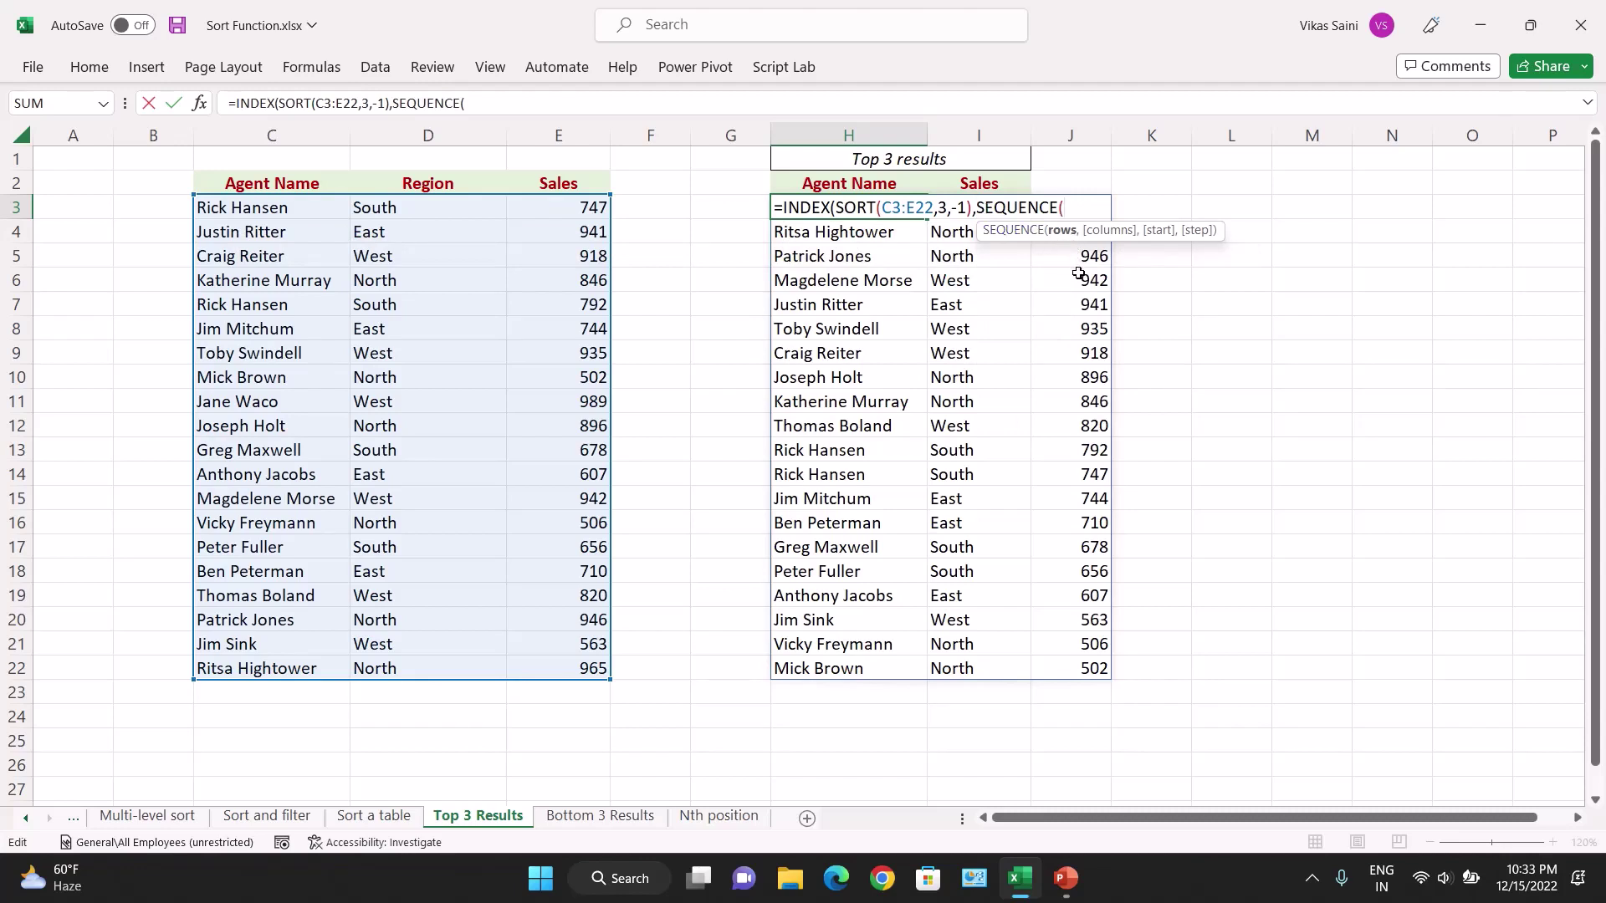
pyautogui.write('3')
pyautogui.write(')')
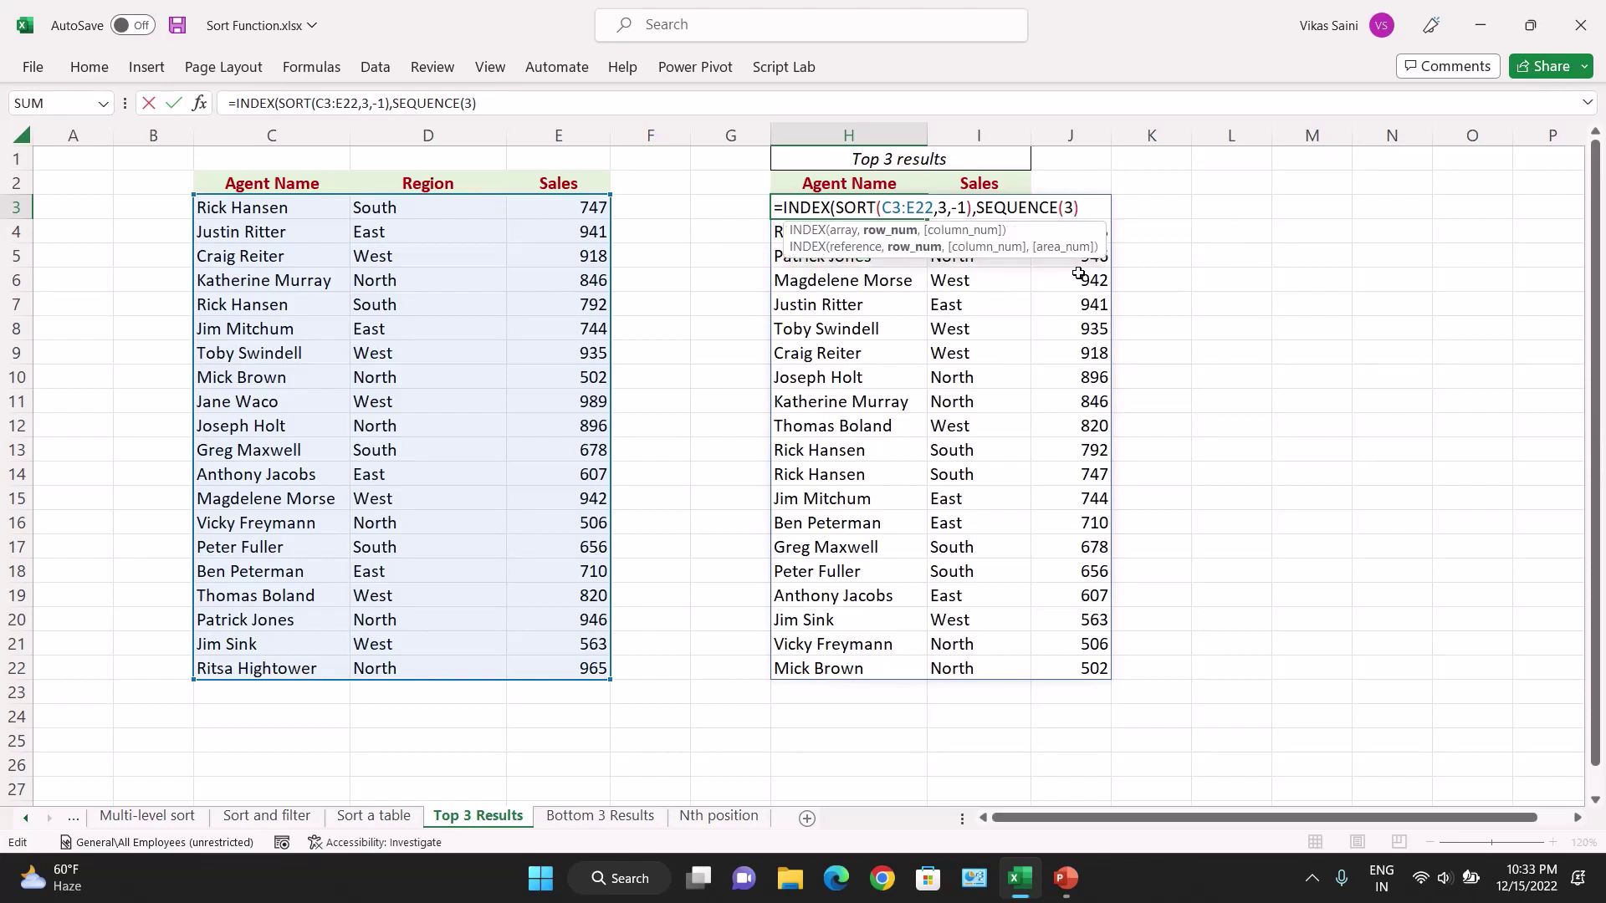
pyautogui.write(',')
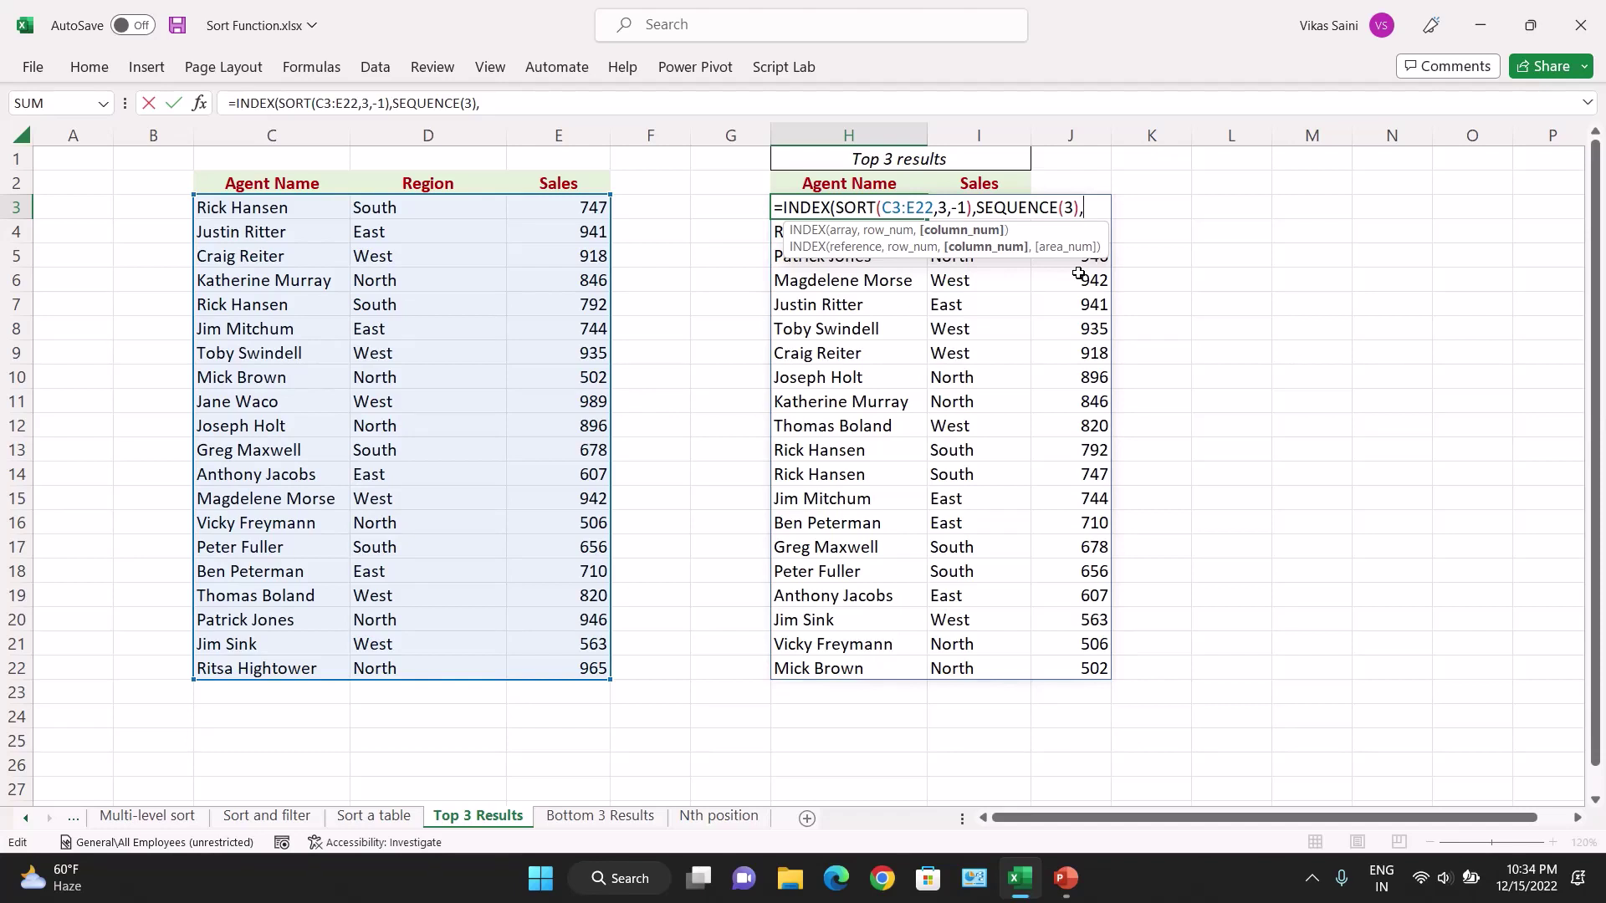
pyautogui.write('{')
pyautogui.write('1')
pyautogui.write(',')
pyautogui.write('3')
pyautogui.write('}')
pyautogui.write(')')
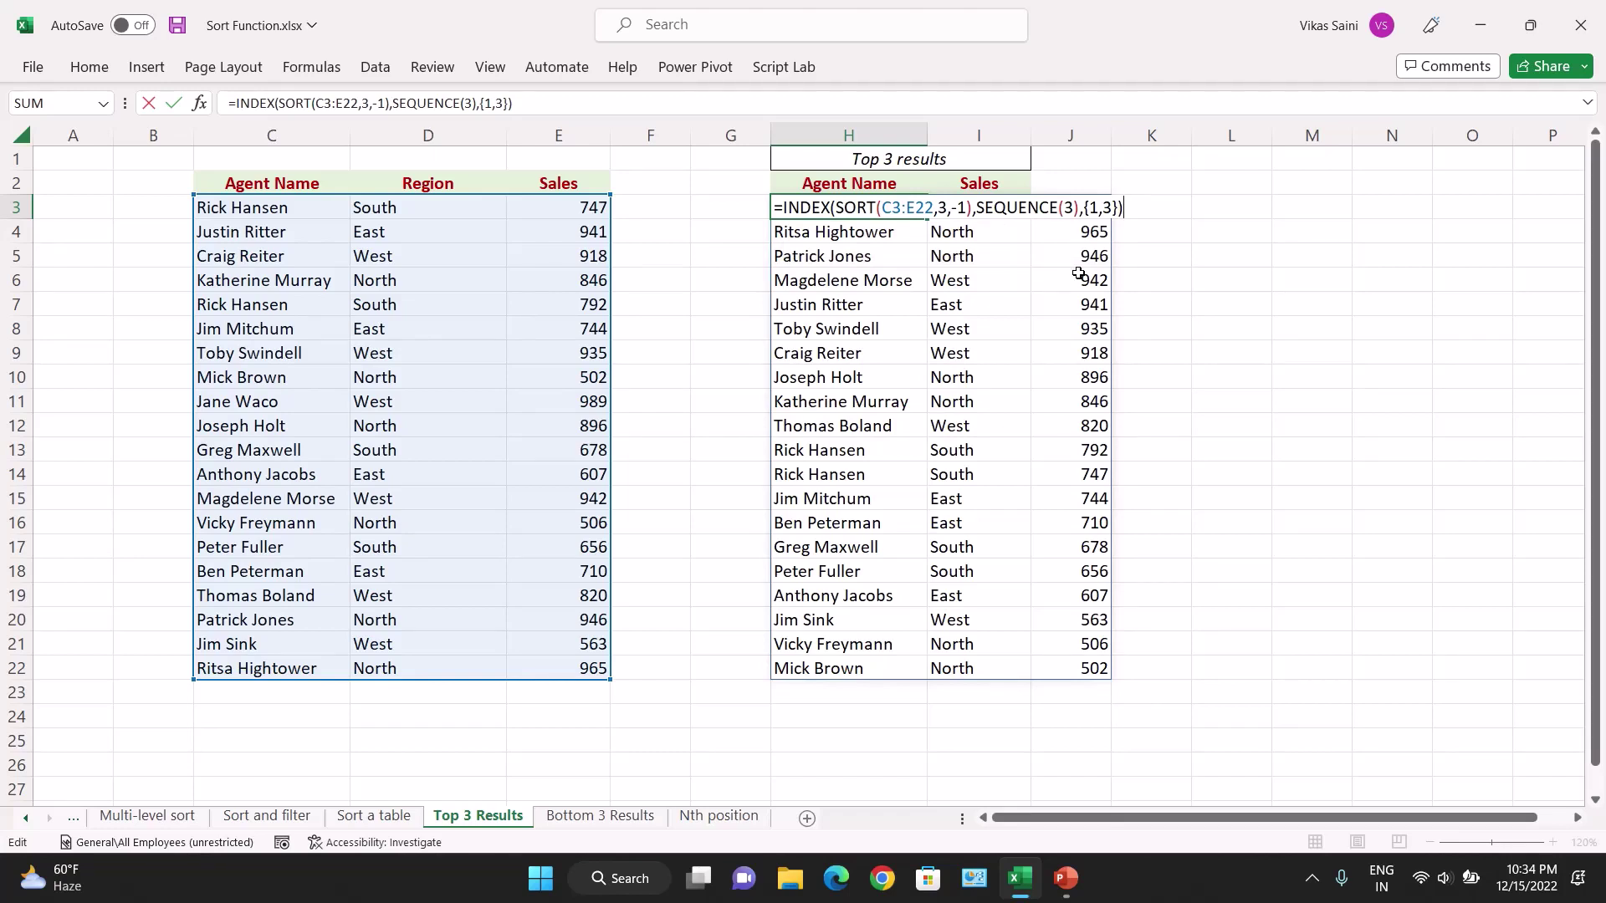
pyautogui.press('Return')
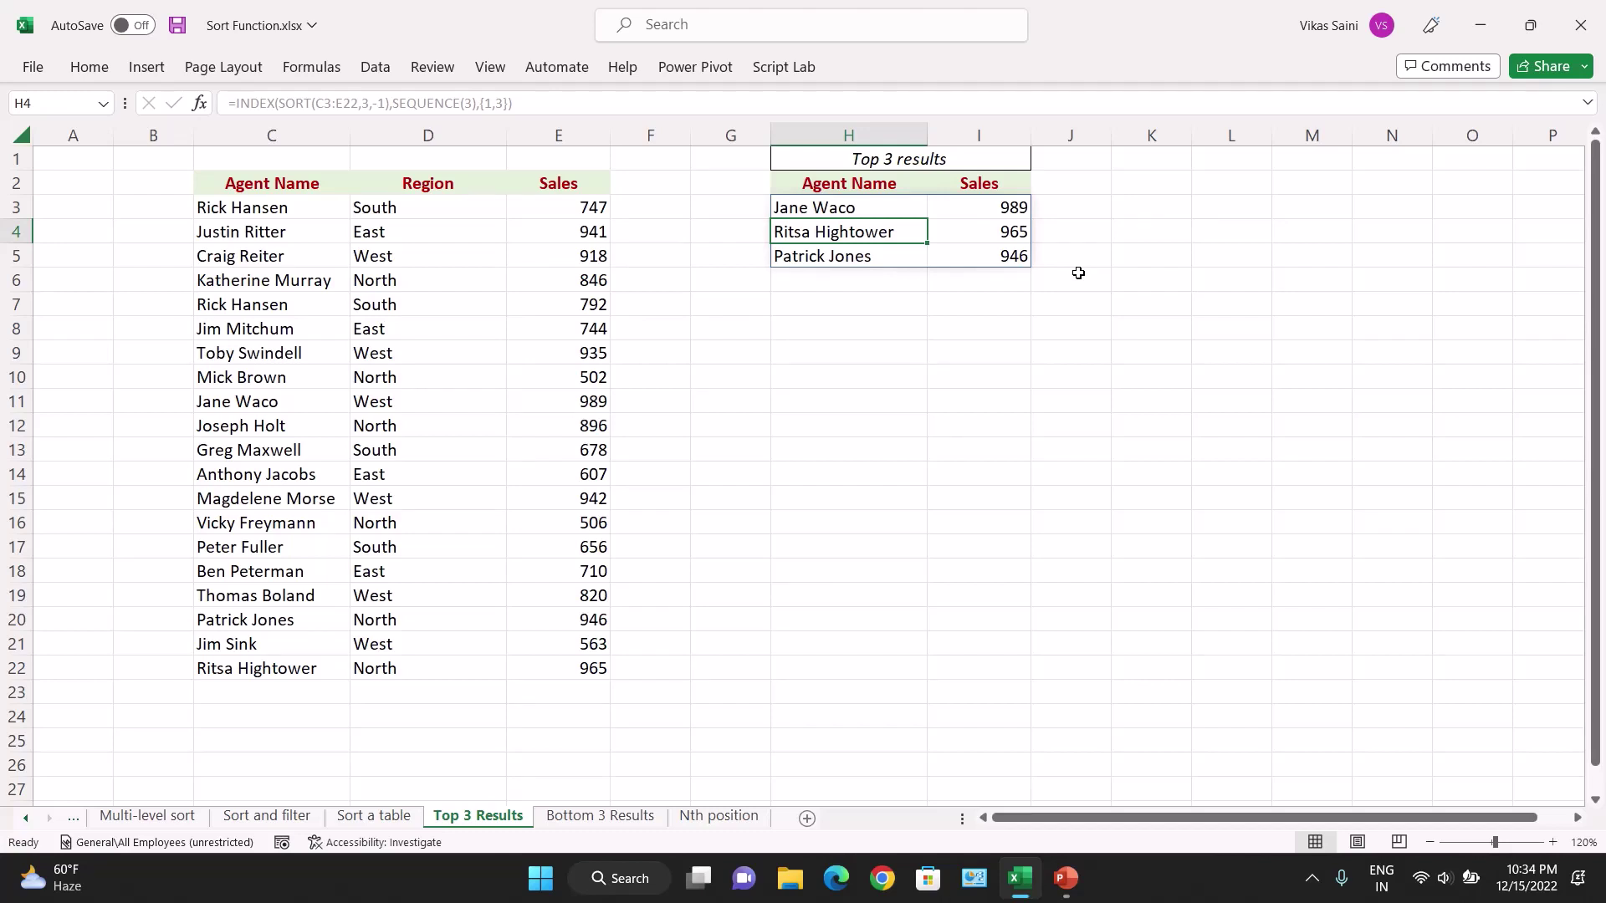
pyautogui.press('Up')
pyautogui.press('Right')
pyautogui.press('Left')
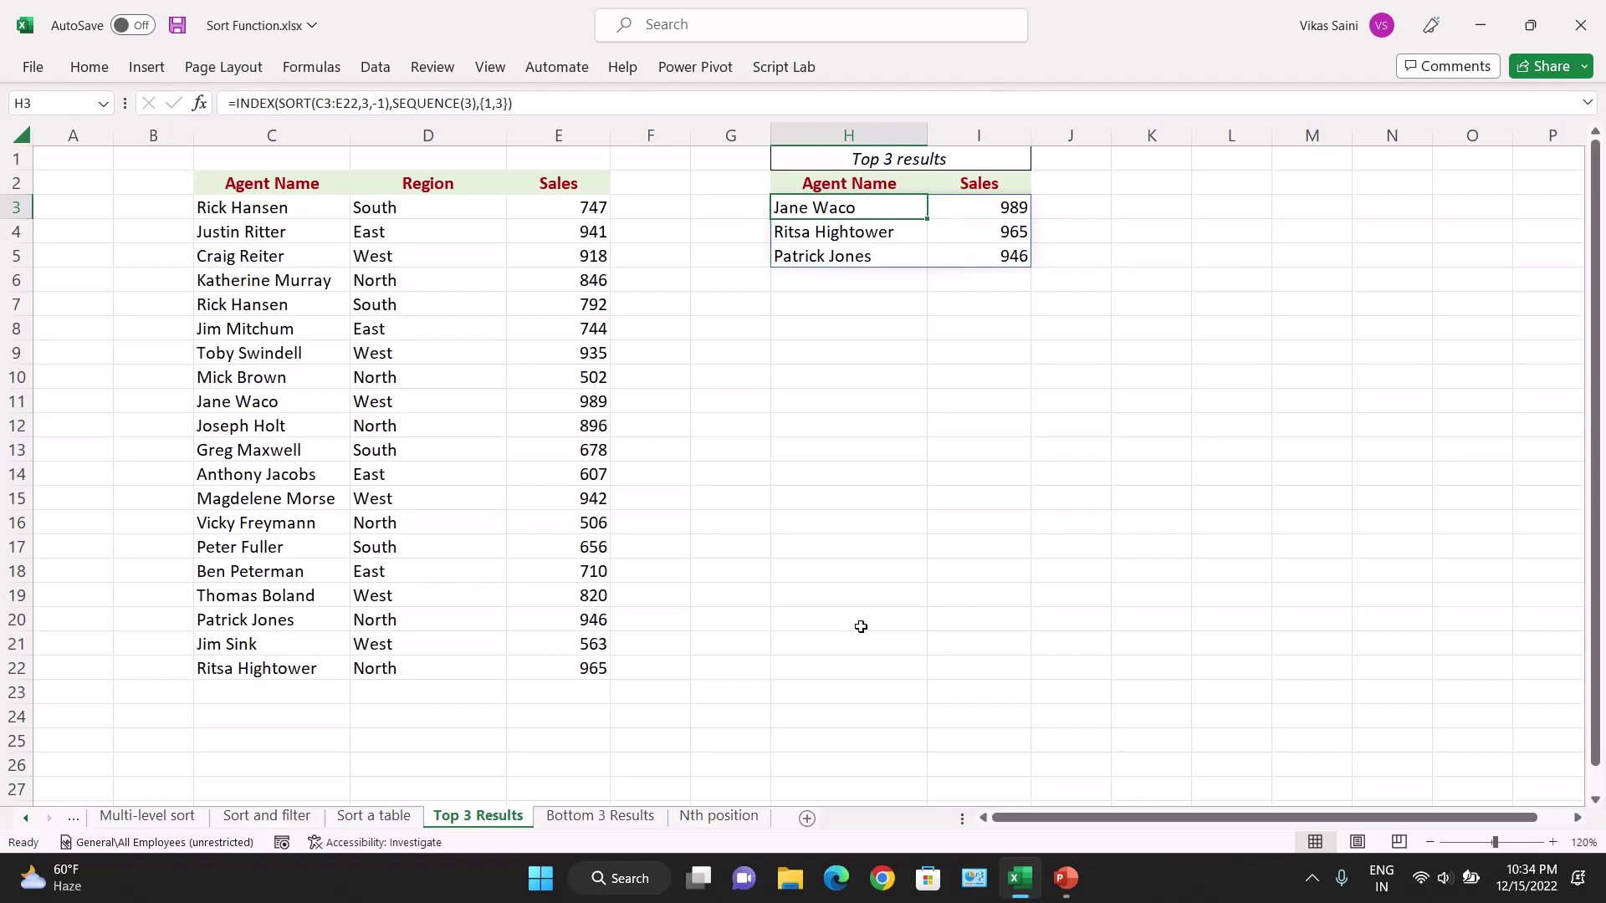
pyautogui.press('Left')
pyautogui.press('Left')
pyautogui.press('Left')
pyautogui.press('Down')
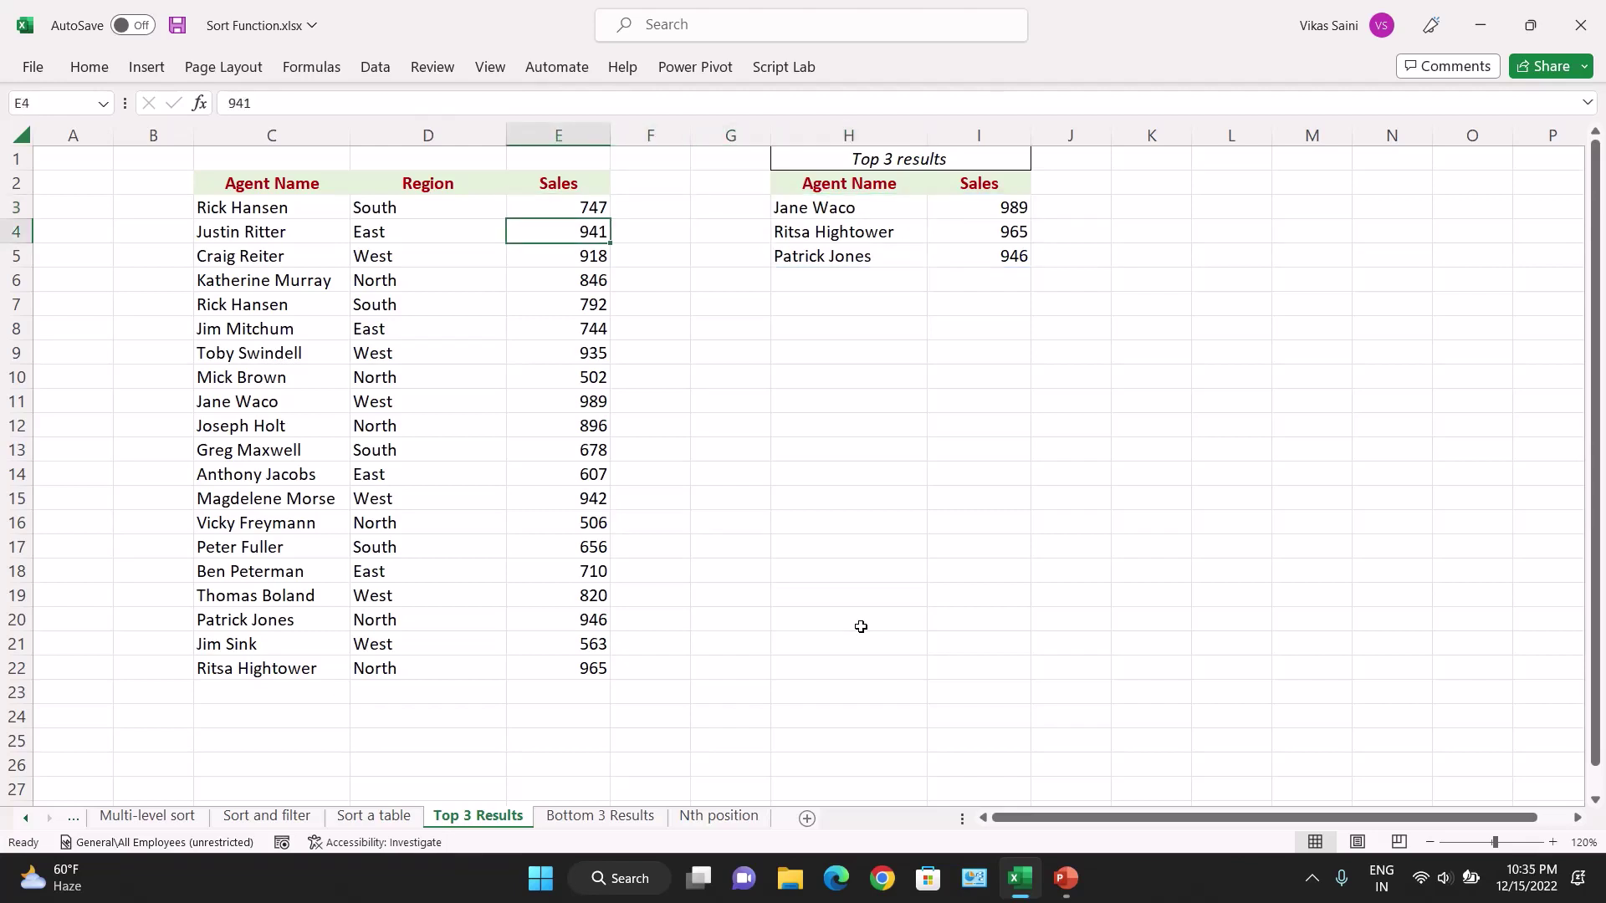
pyautogui.press('Down')
pyautogui.press('Down')
pyautogui.press('Down')
pyautogui.press('Down')
pyautogui.press('Down')
pyautogui.press('Down')
pyautogui.press('Up')
pyautogui.press('Up')
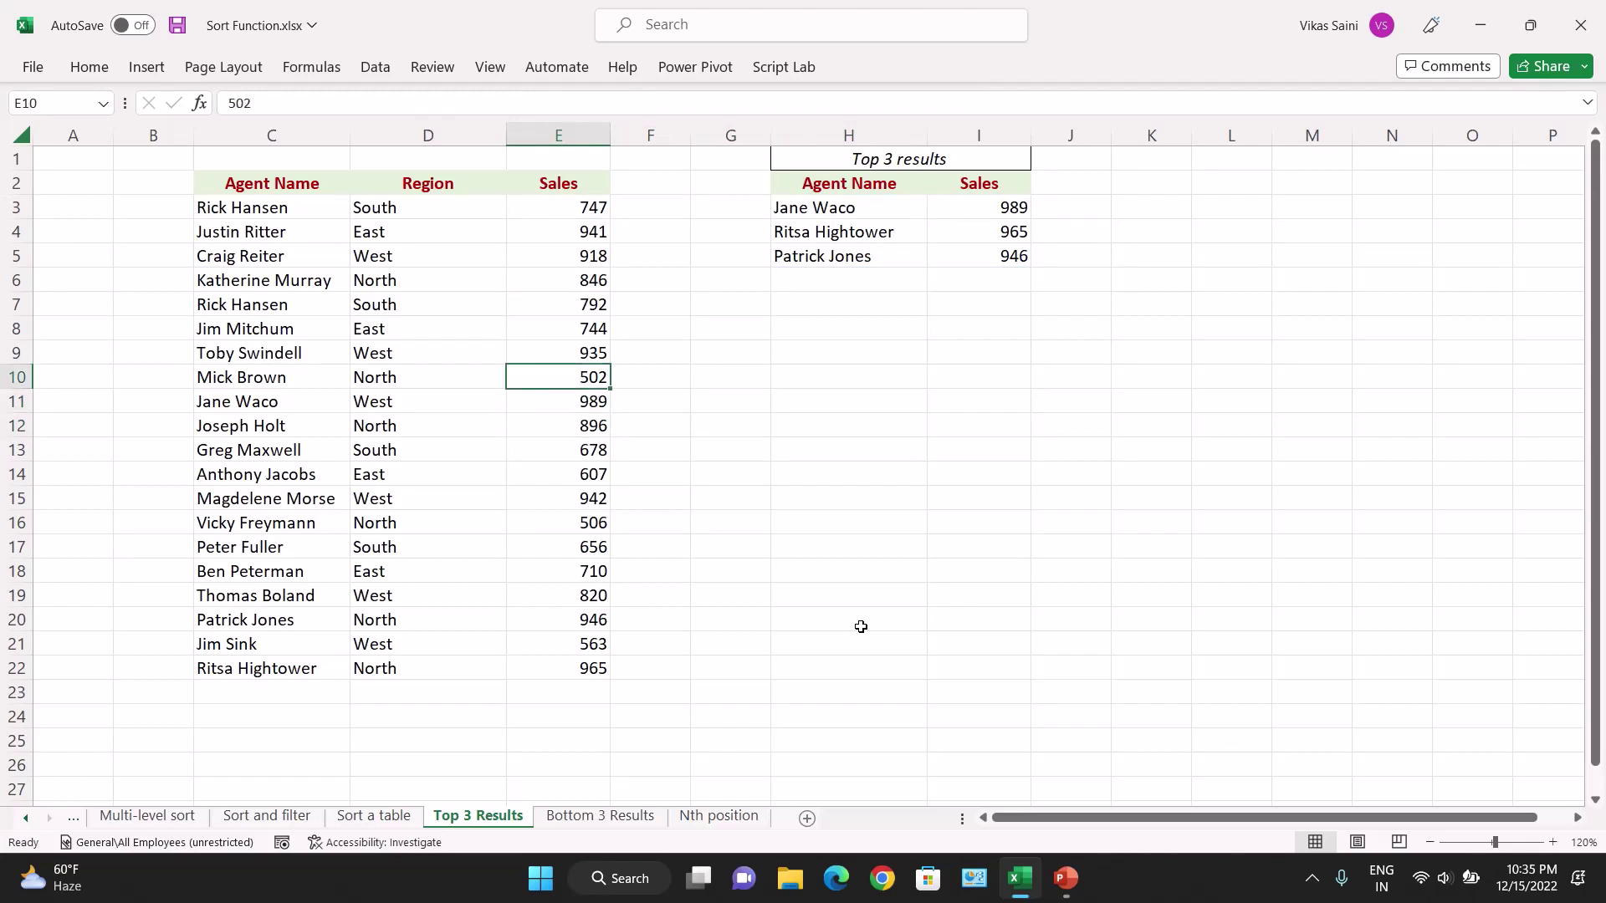
pyautogui.press('Left')
pyautogui.press('Left')
pyautogui.press('Right')
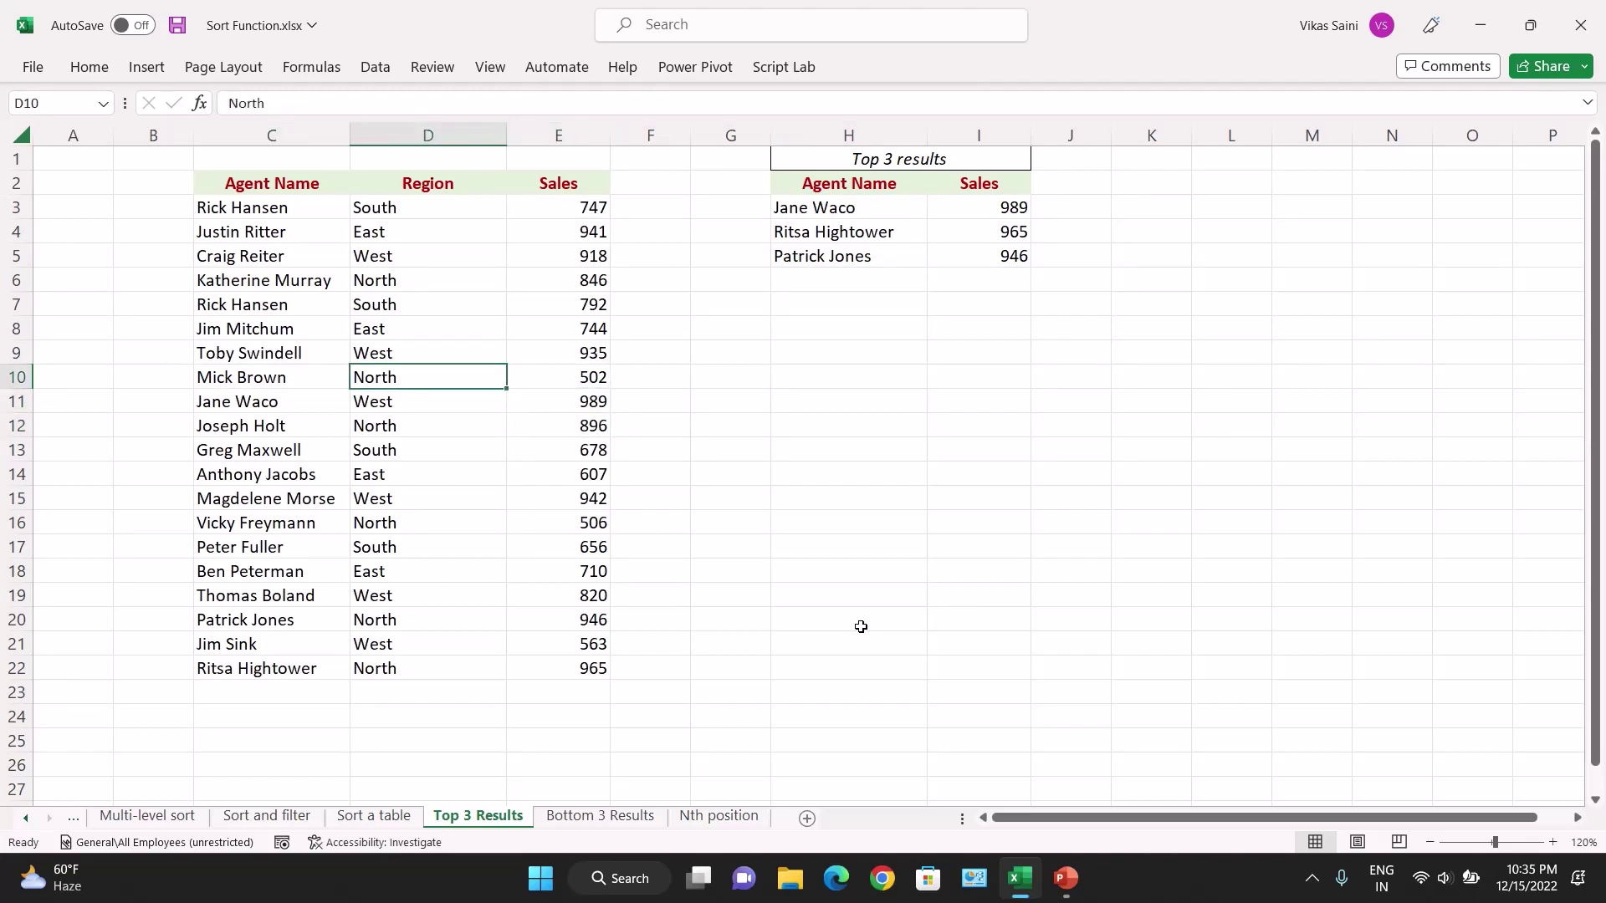
pyautogui.press('Right')
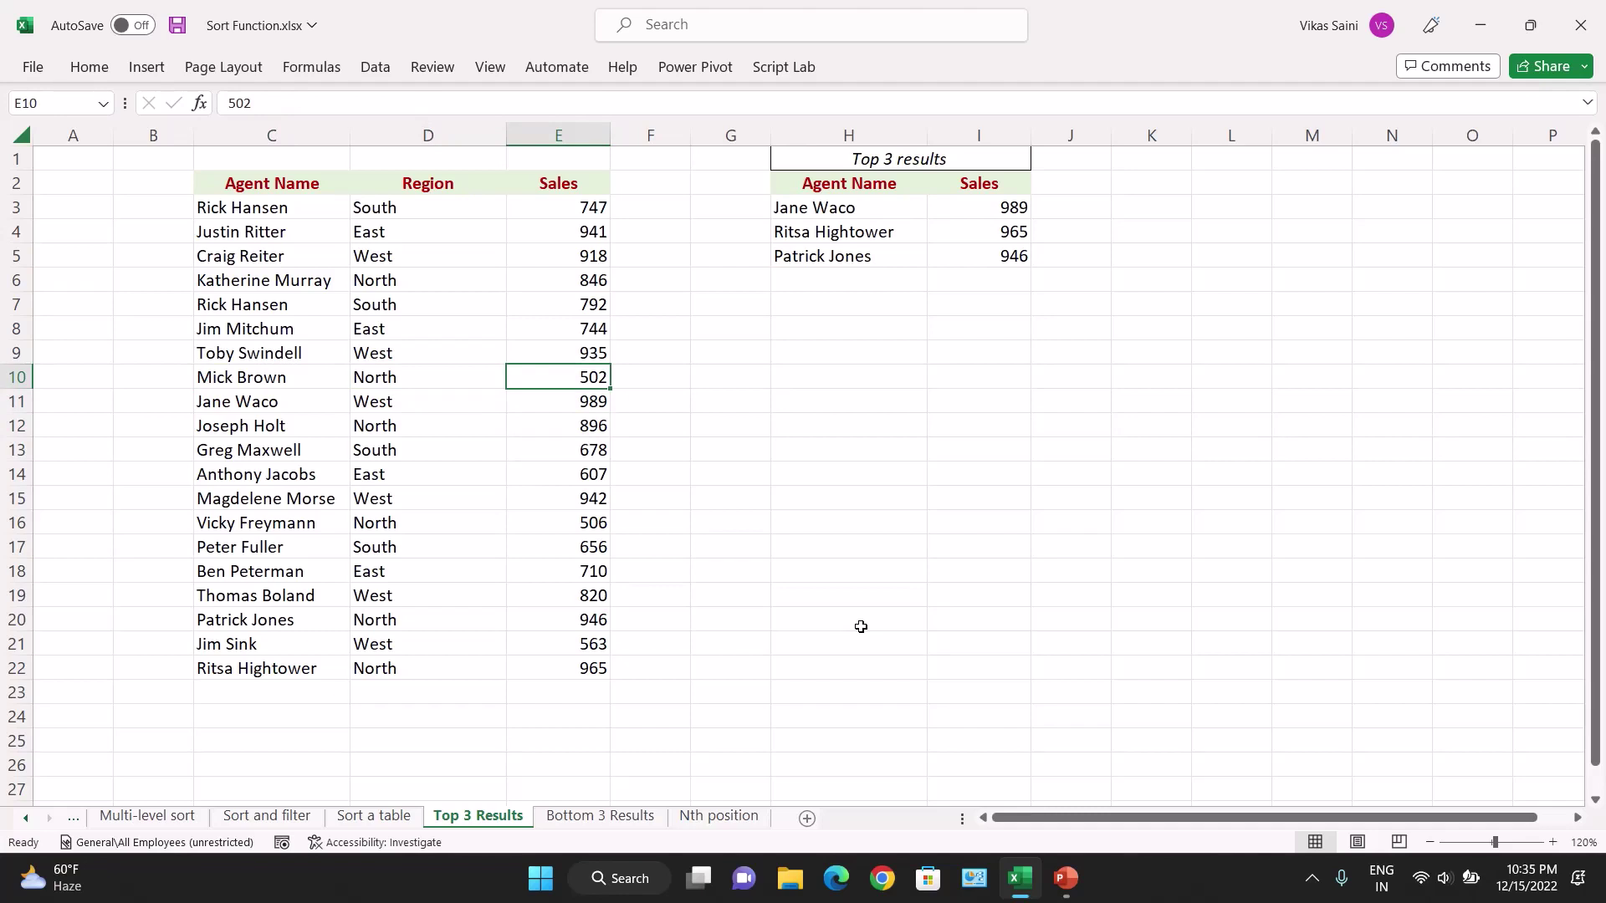
pyautogui.write('10')
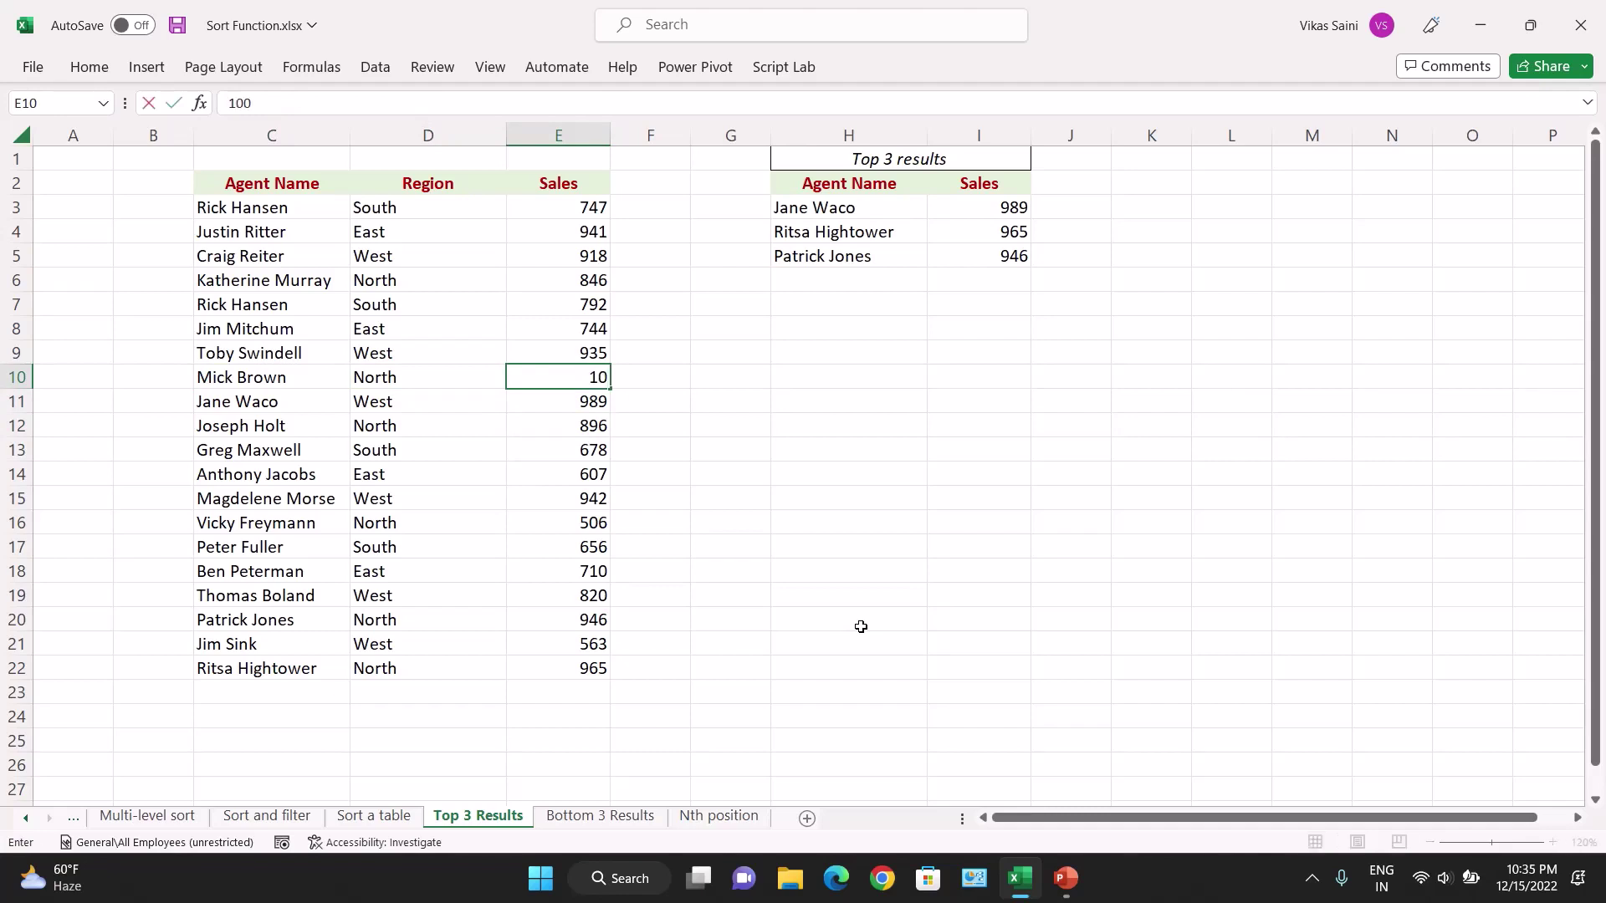
pyautogui.write('00')
pyautogui.press('Return')
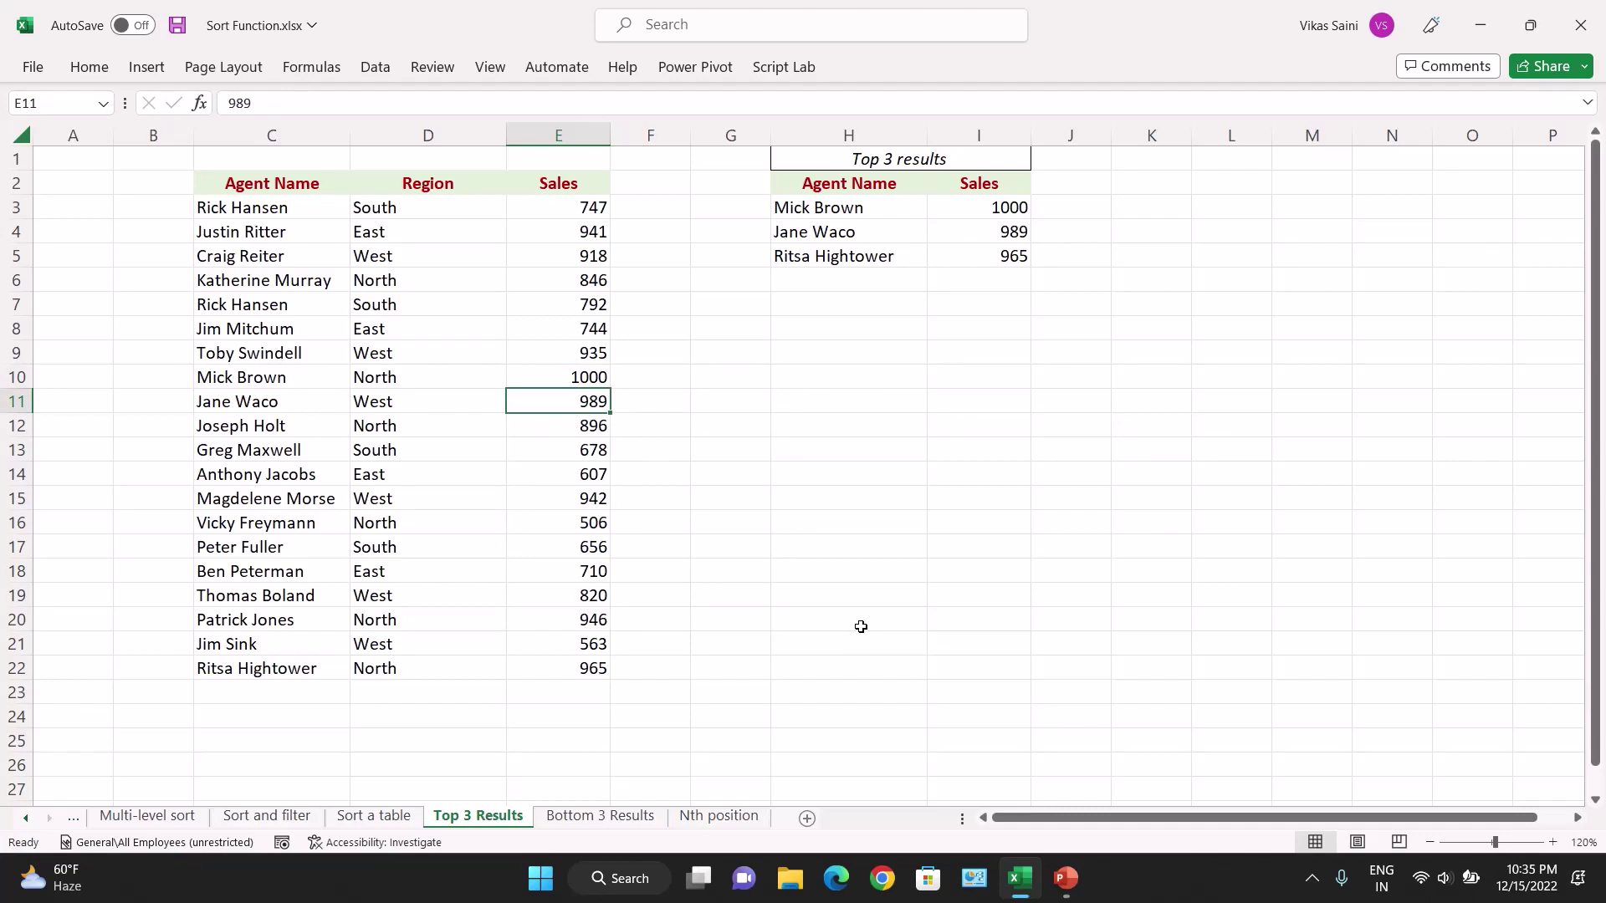
# Return to the results formula in H3 and open it for editing.
pyautogui.press('Up')
pyautogui.press('Up')
pyautogui.press('Up')
pyautogui.press('Up')
pyautogui.press('Right')
pyautogui.press('Right')
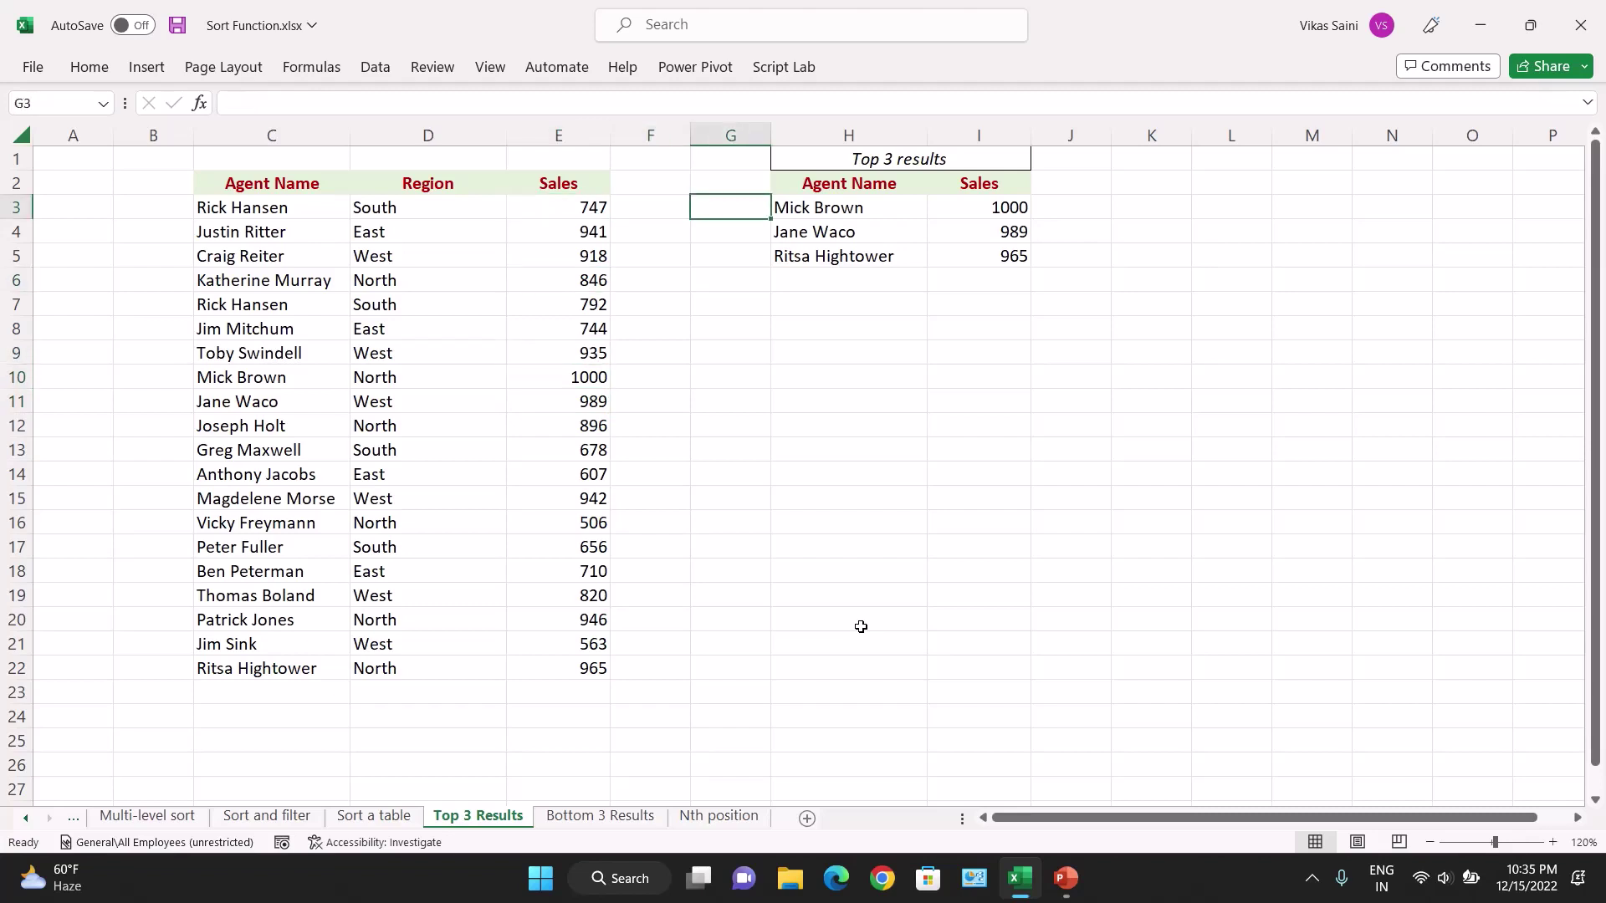
pyautogui.press('Right')
pyautogui.press('Left')
pyautogui.press('Left')
pyautogui.press('Right')
pyautogui.press('Right')
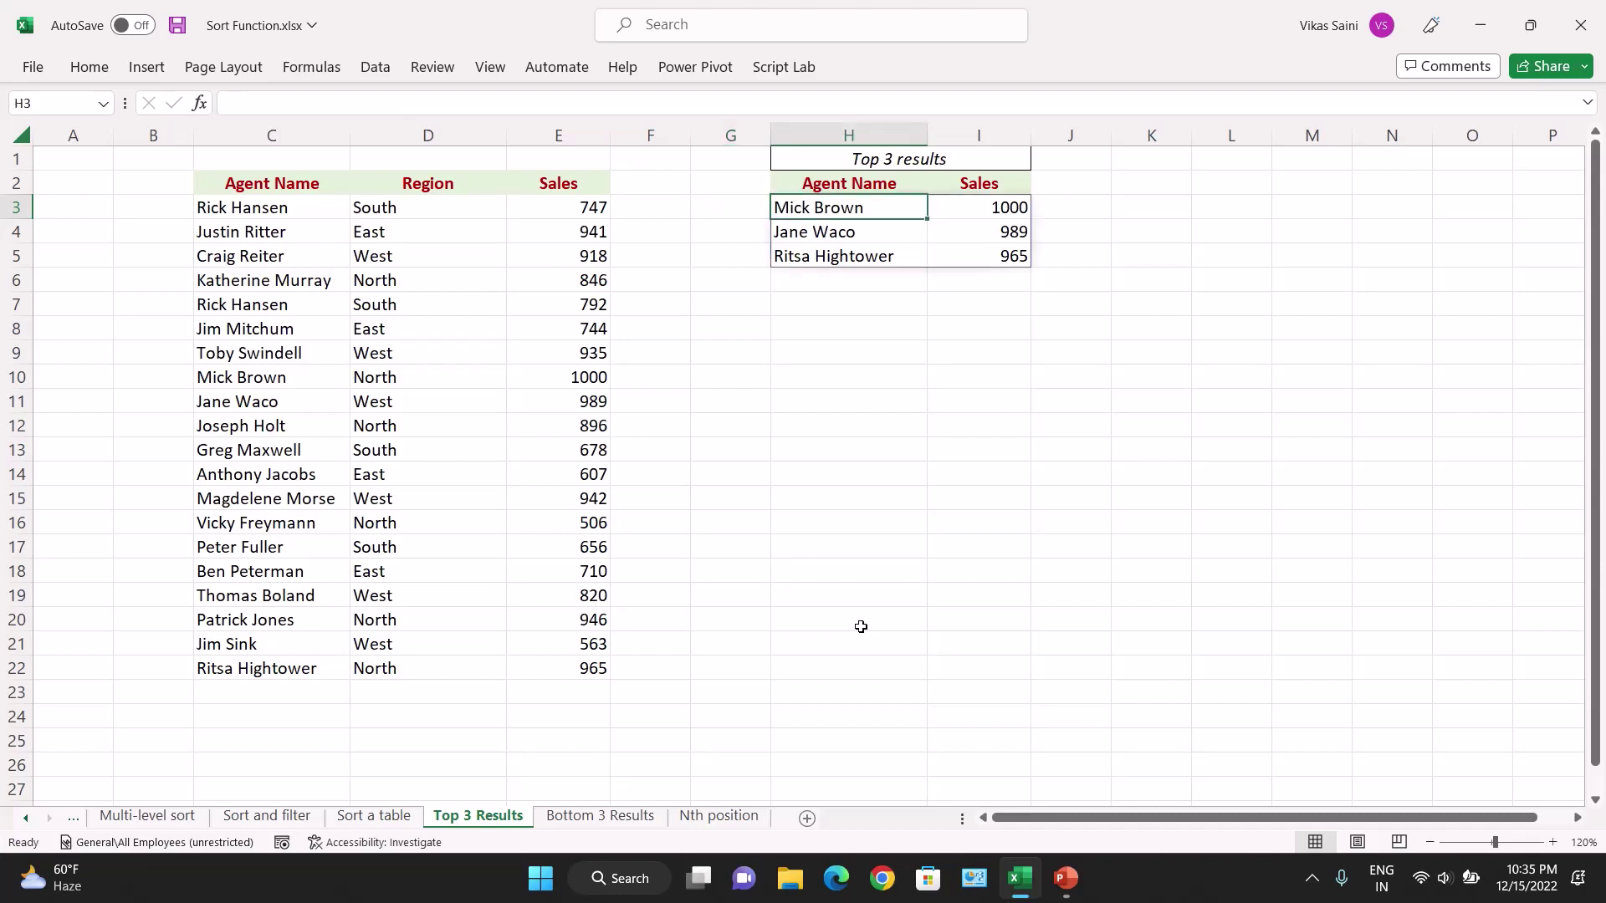
pyautogui.press('Right')
pyautogui.press('Left')
pyautogui.press('F2')
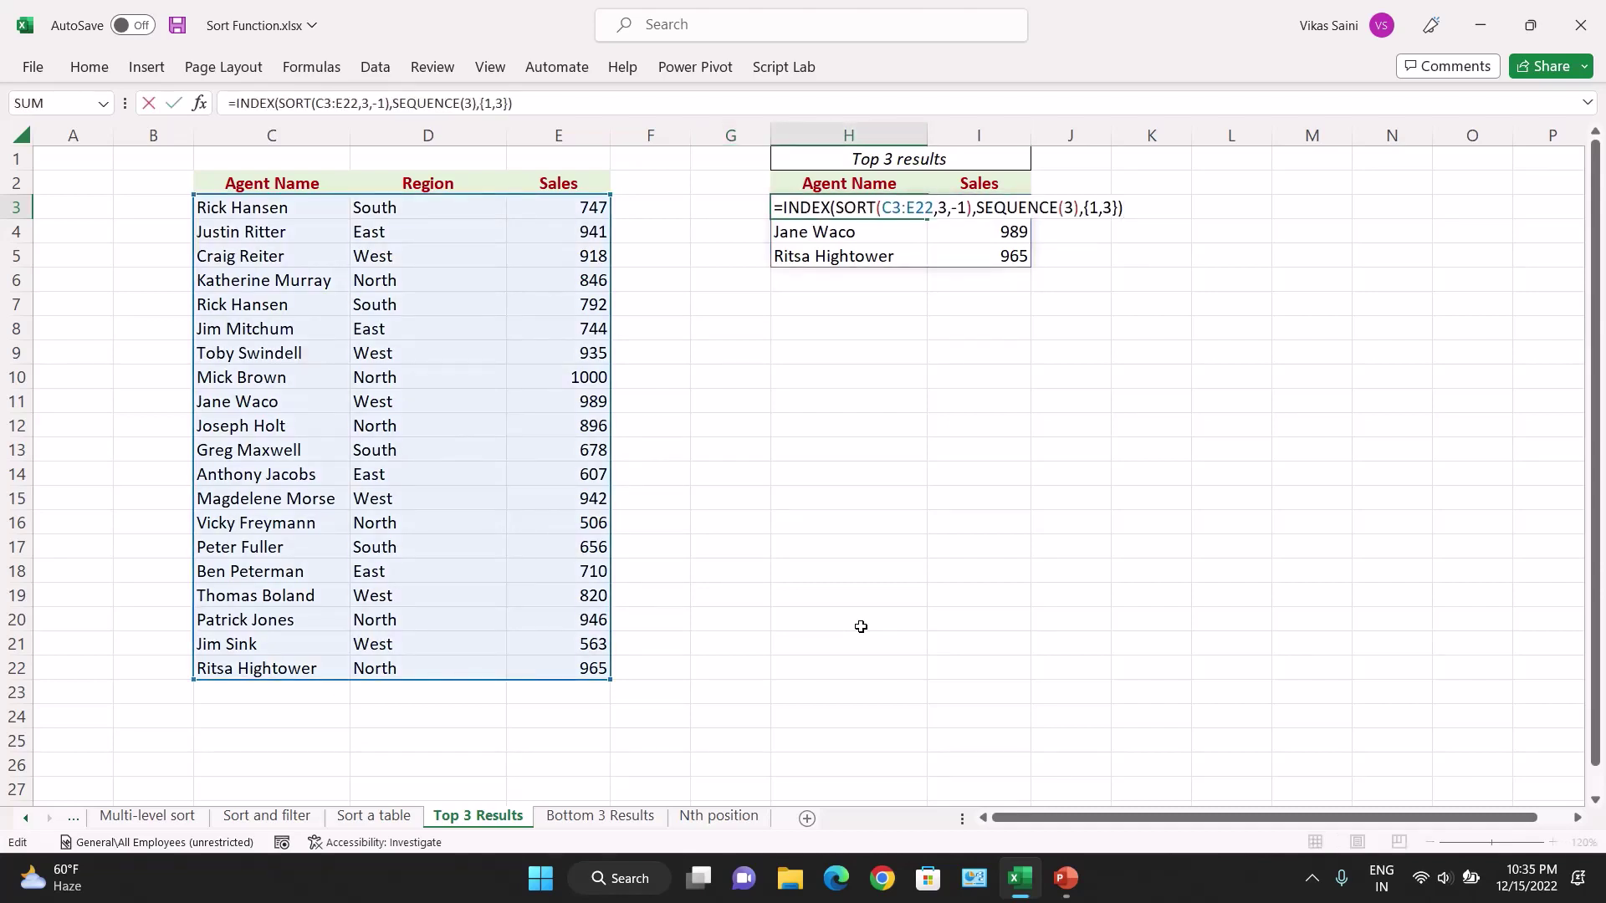
# Change SEQUENCE(3) to SEQUENCE(5) so the table lists five agents, from 1000 down to 942.
pyautogui.click(1074, 202)
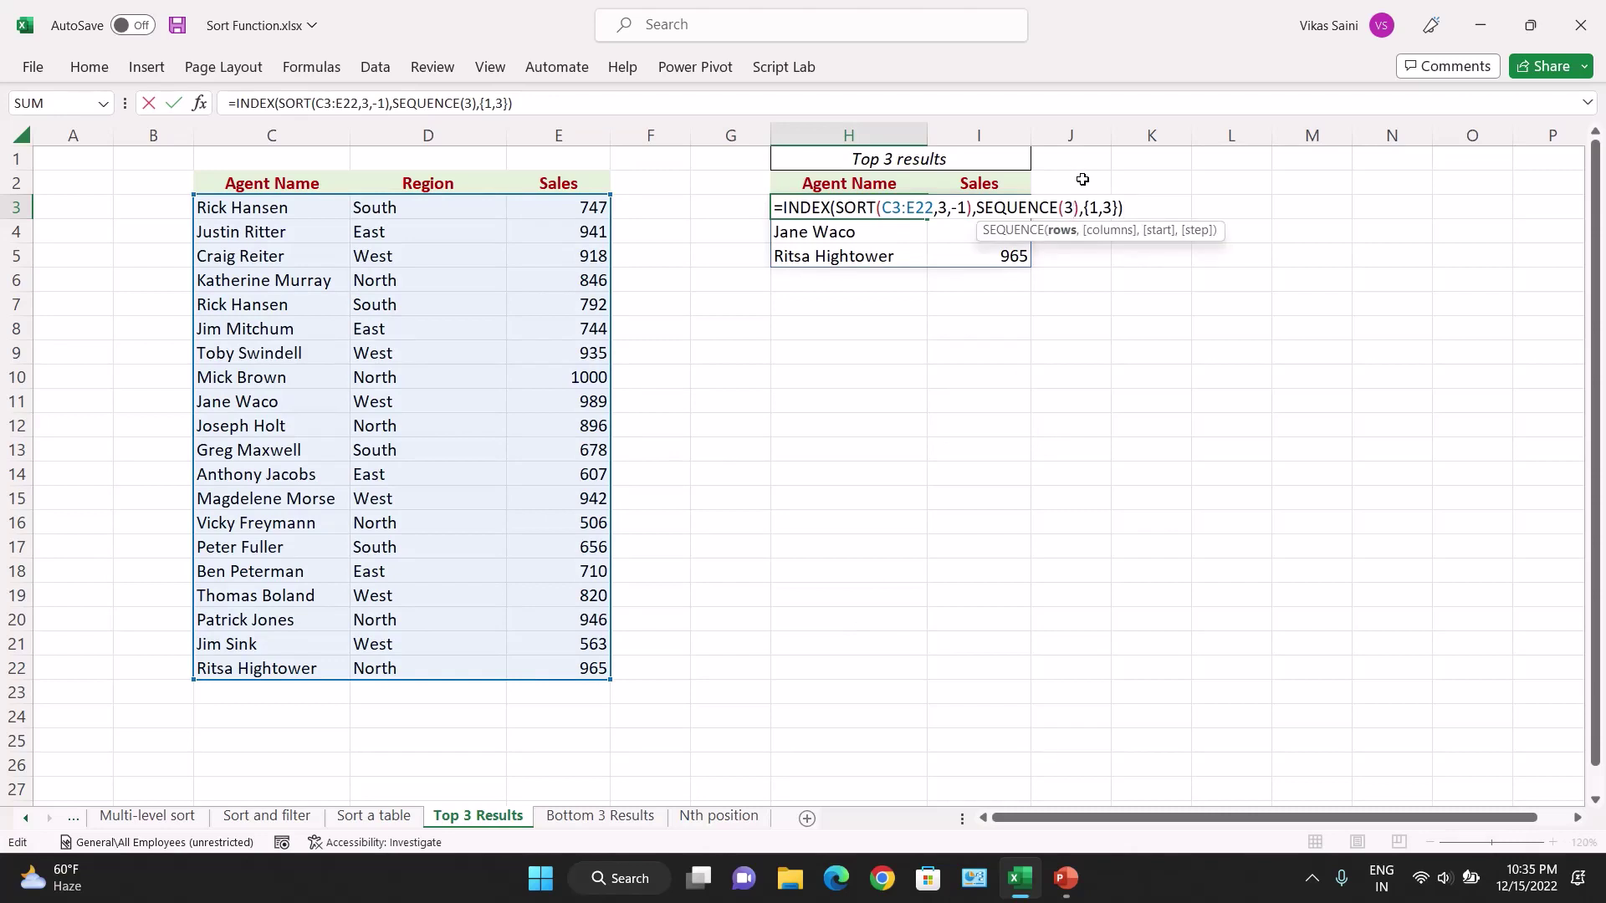
pyautogui.press('BackSpace')
pyautogui.write('5')
pyautogui.press('Return')
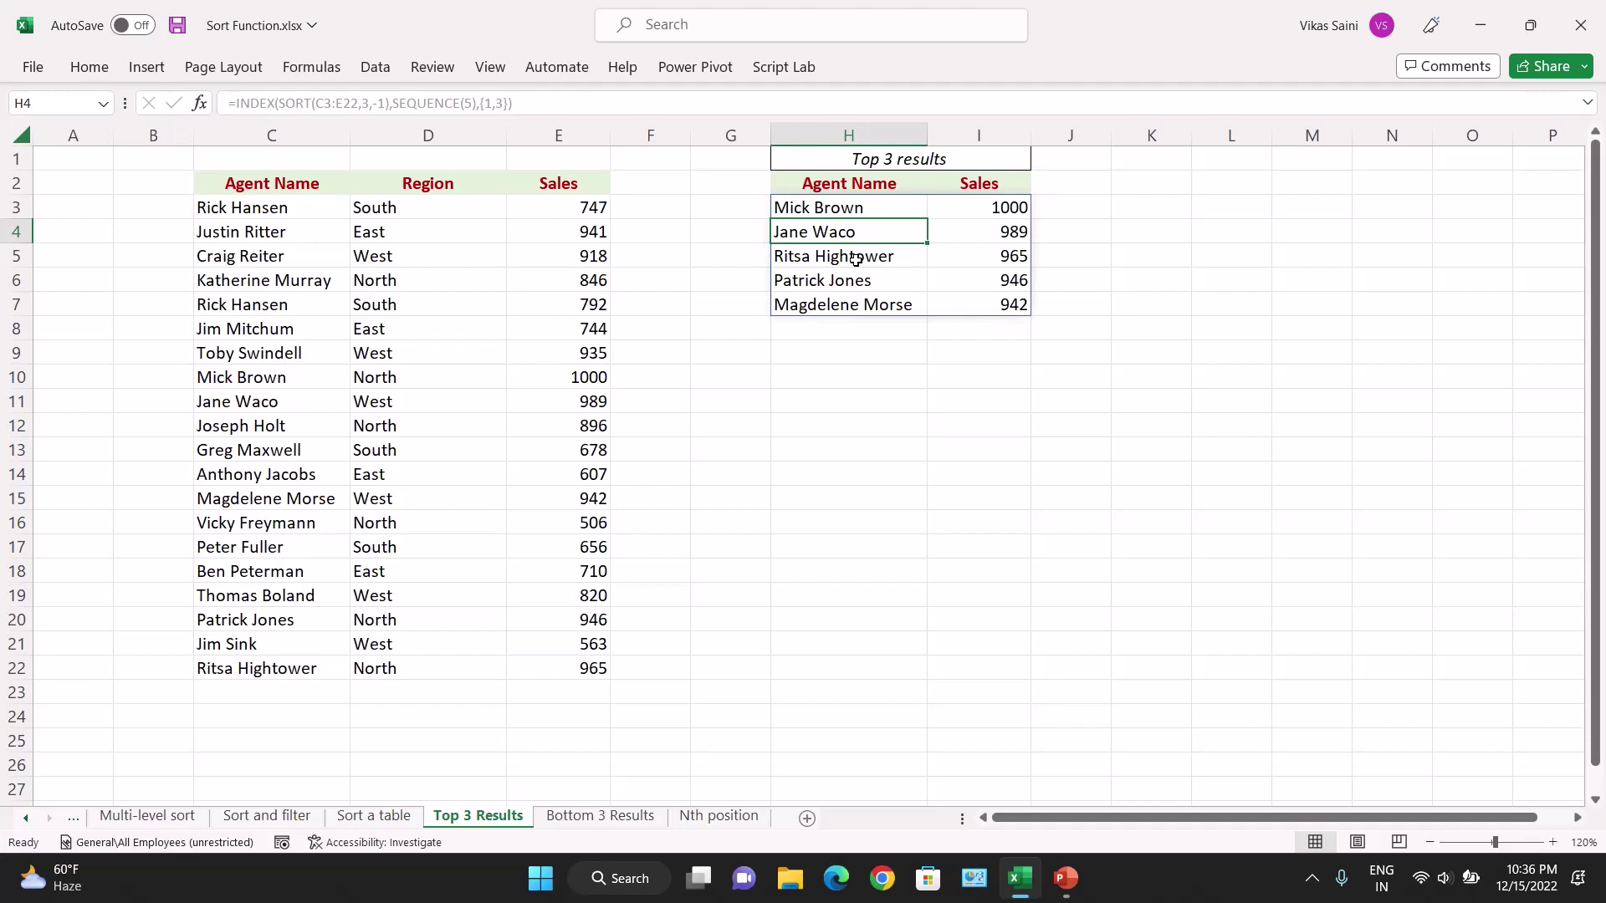
pyautogui.press('Up')
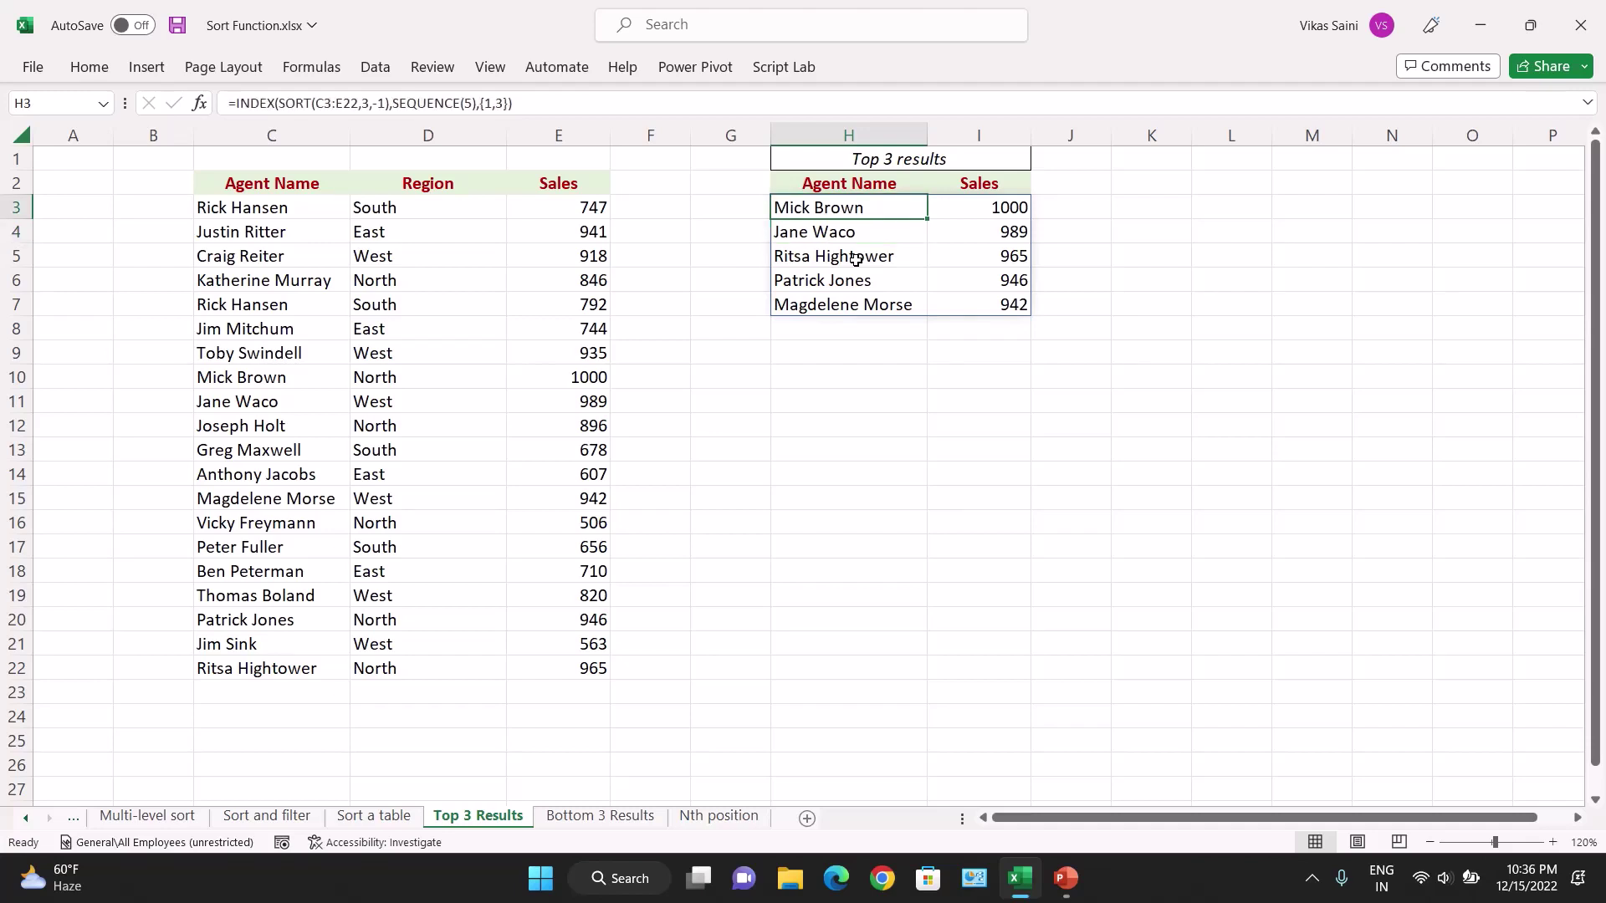